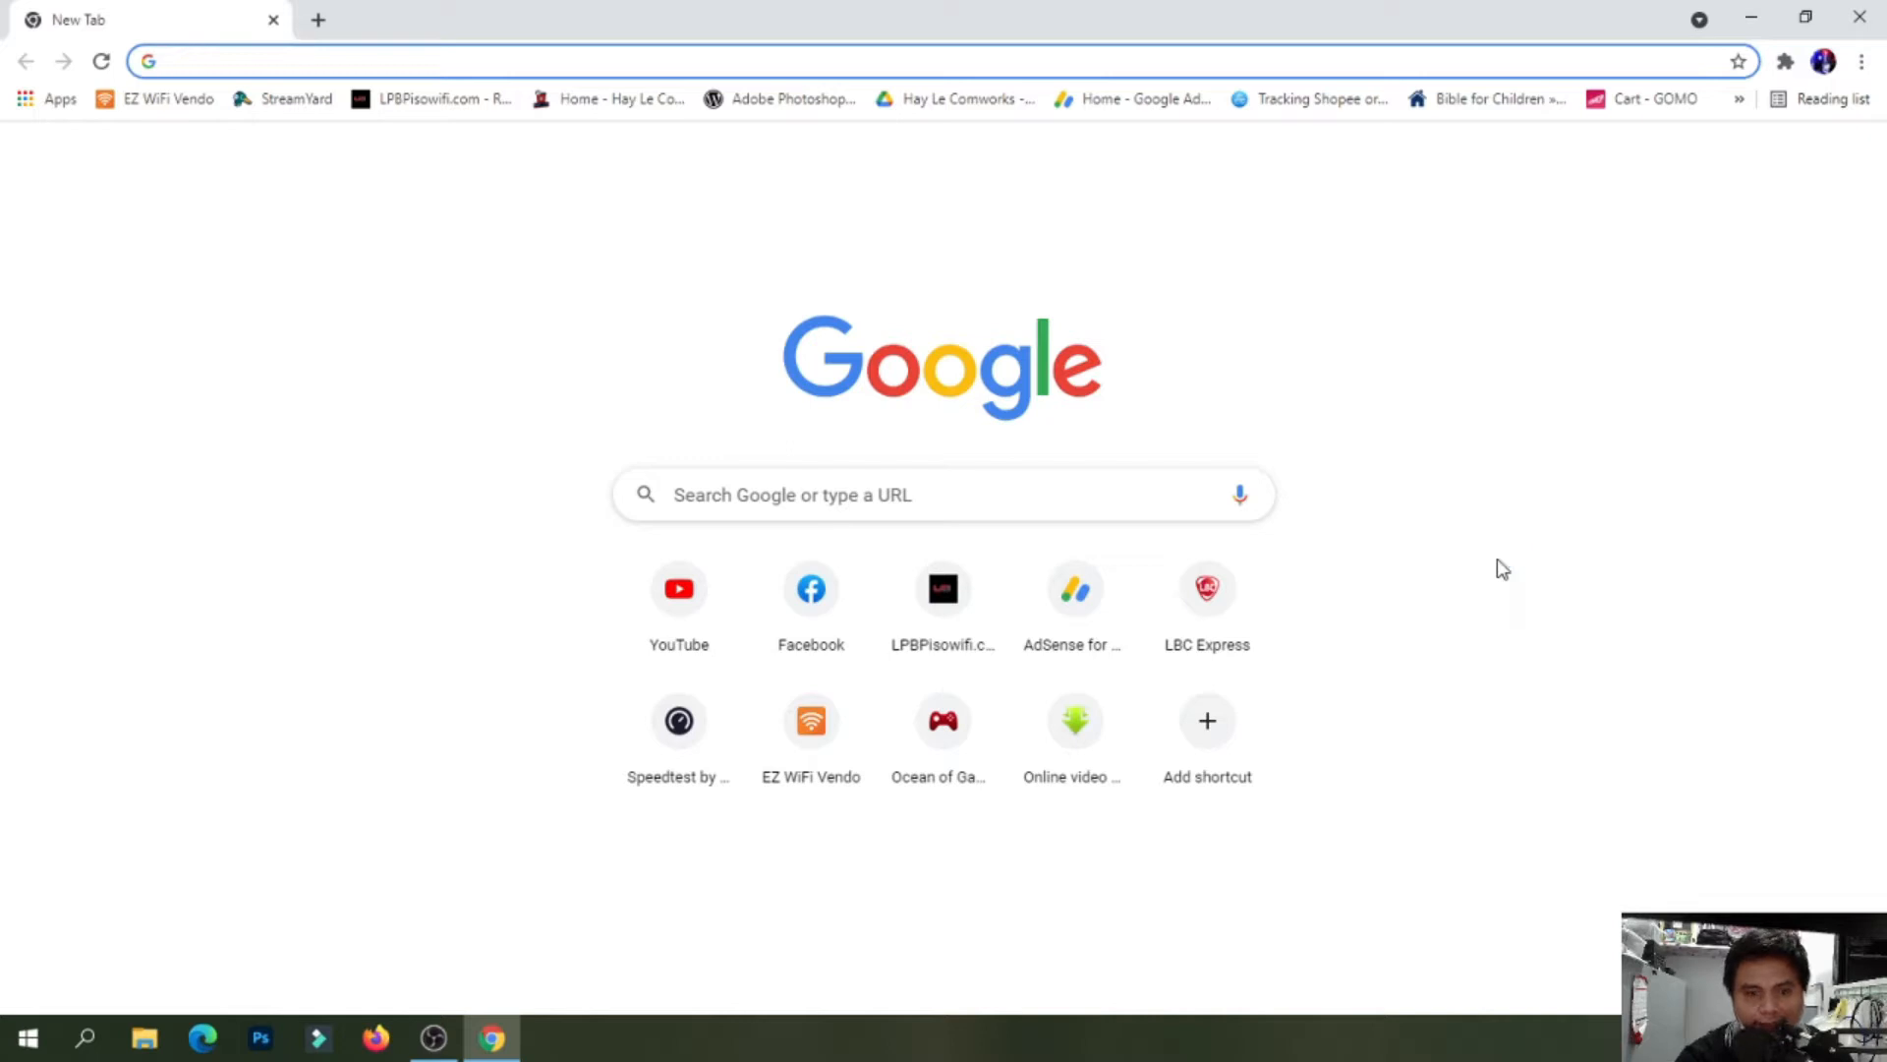
Enter 192.168.0.1 in Chrome's address bar to load the COMFAST router login page
{"action": "type", "text": "192."}
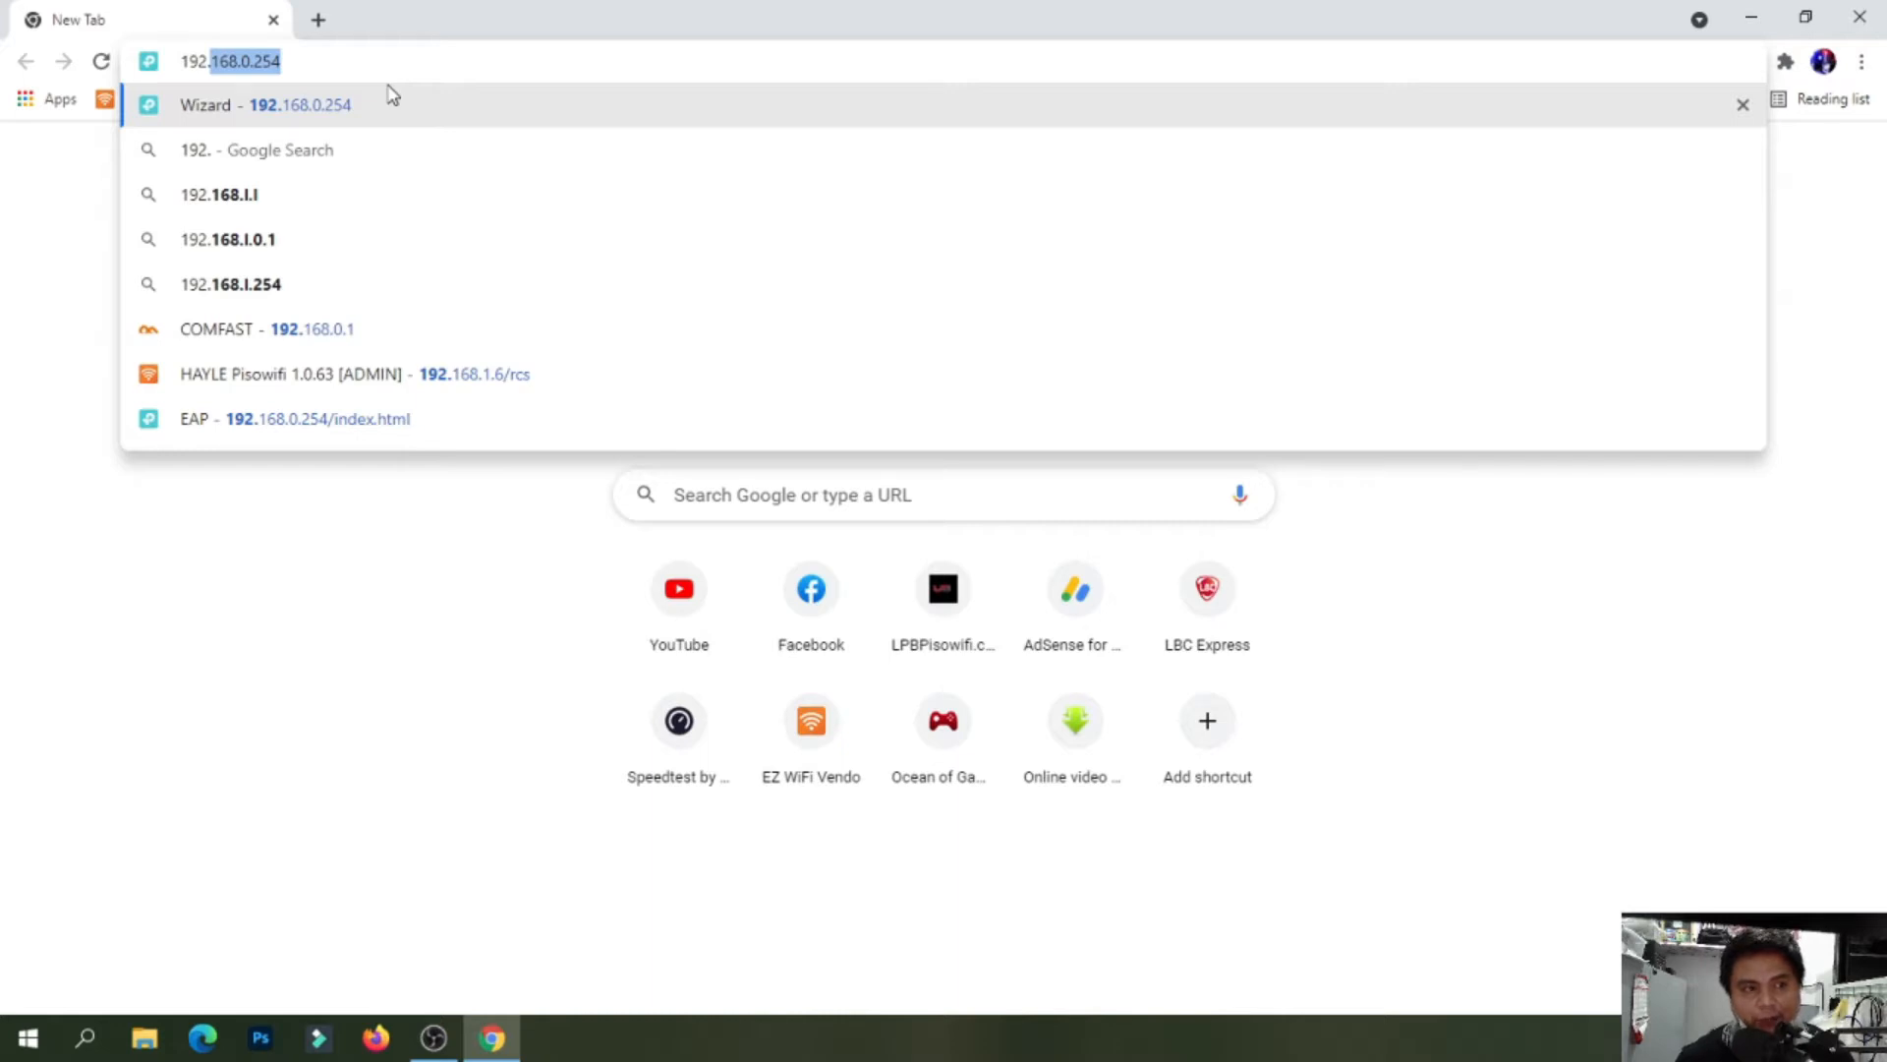
{"action": "type", "text": "16"}
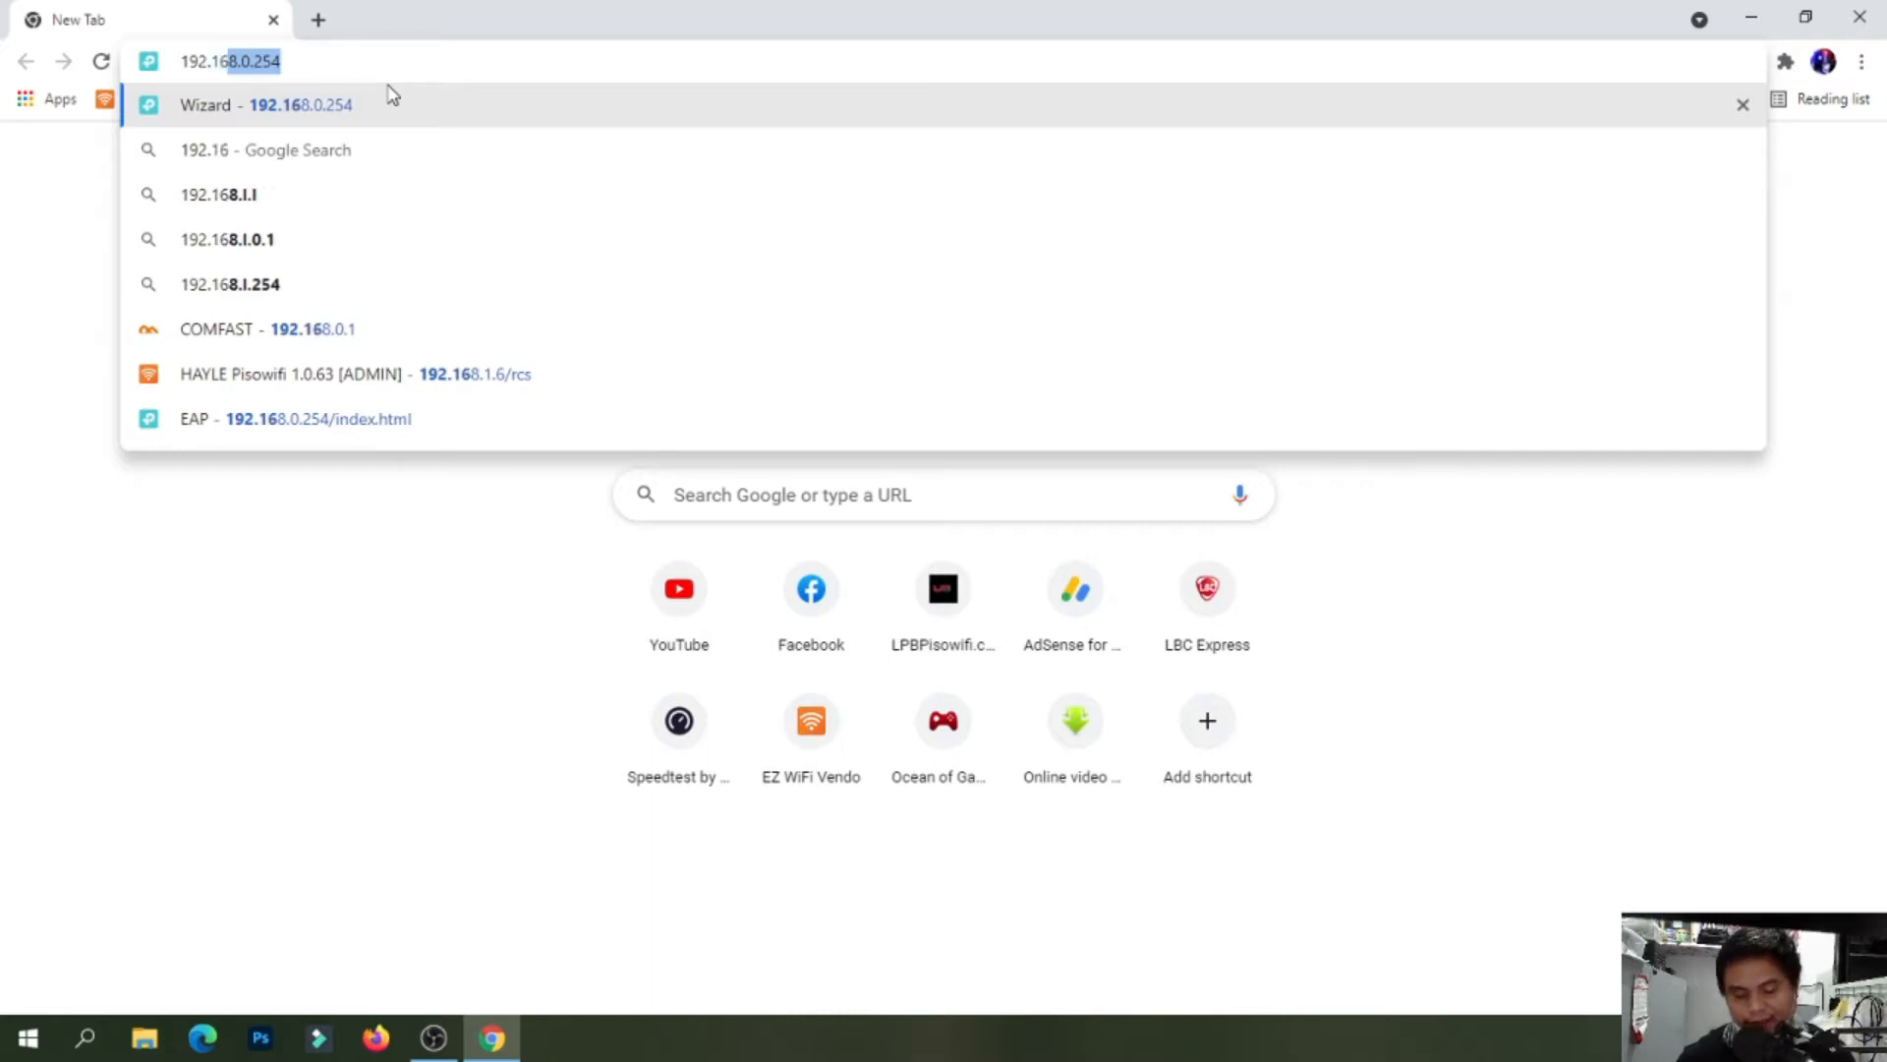
{"action": "type", "text": "8.0.1"}
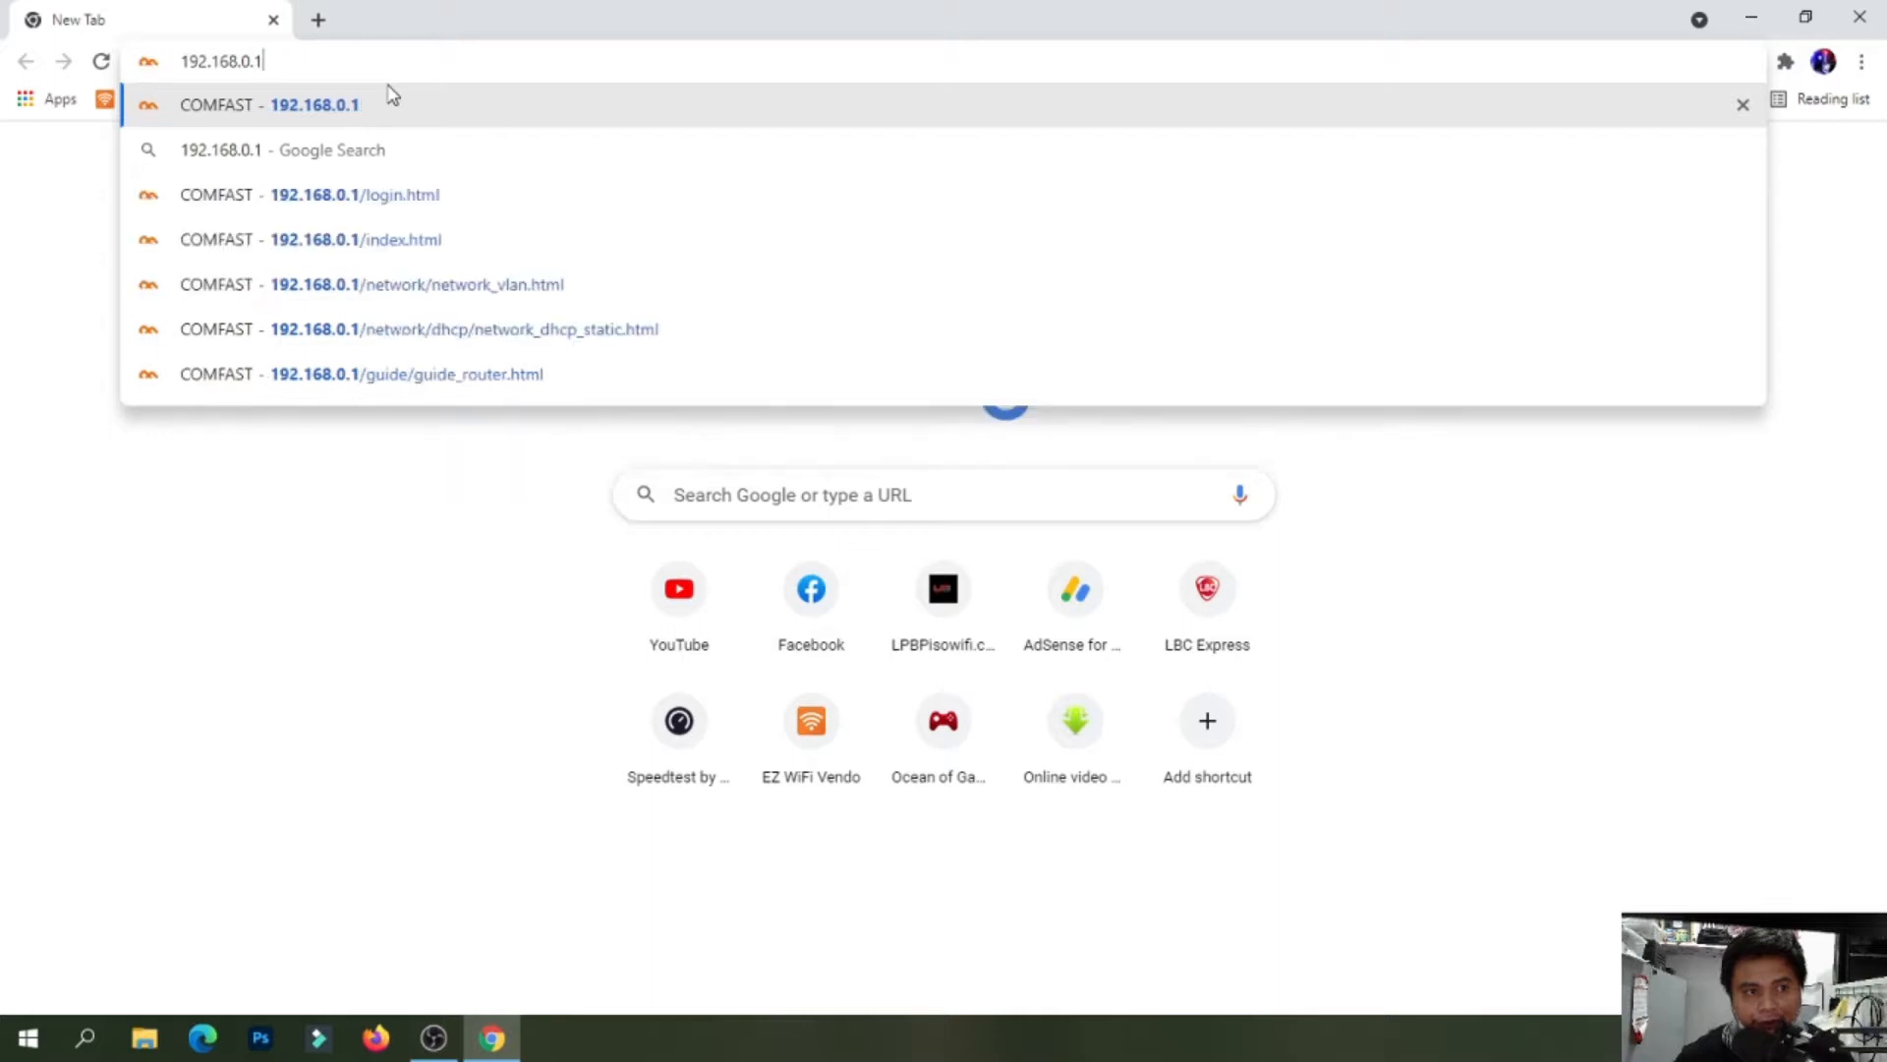
{"action": "left_click", "coordinate": [389, 91]}
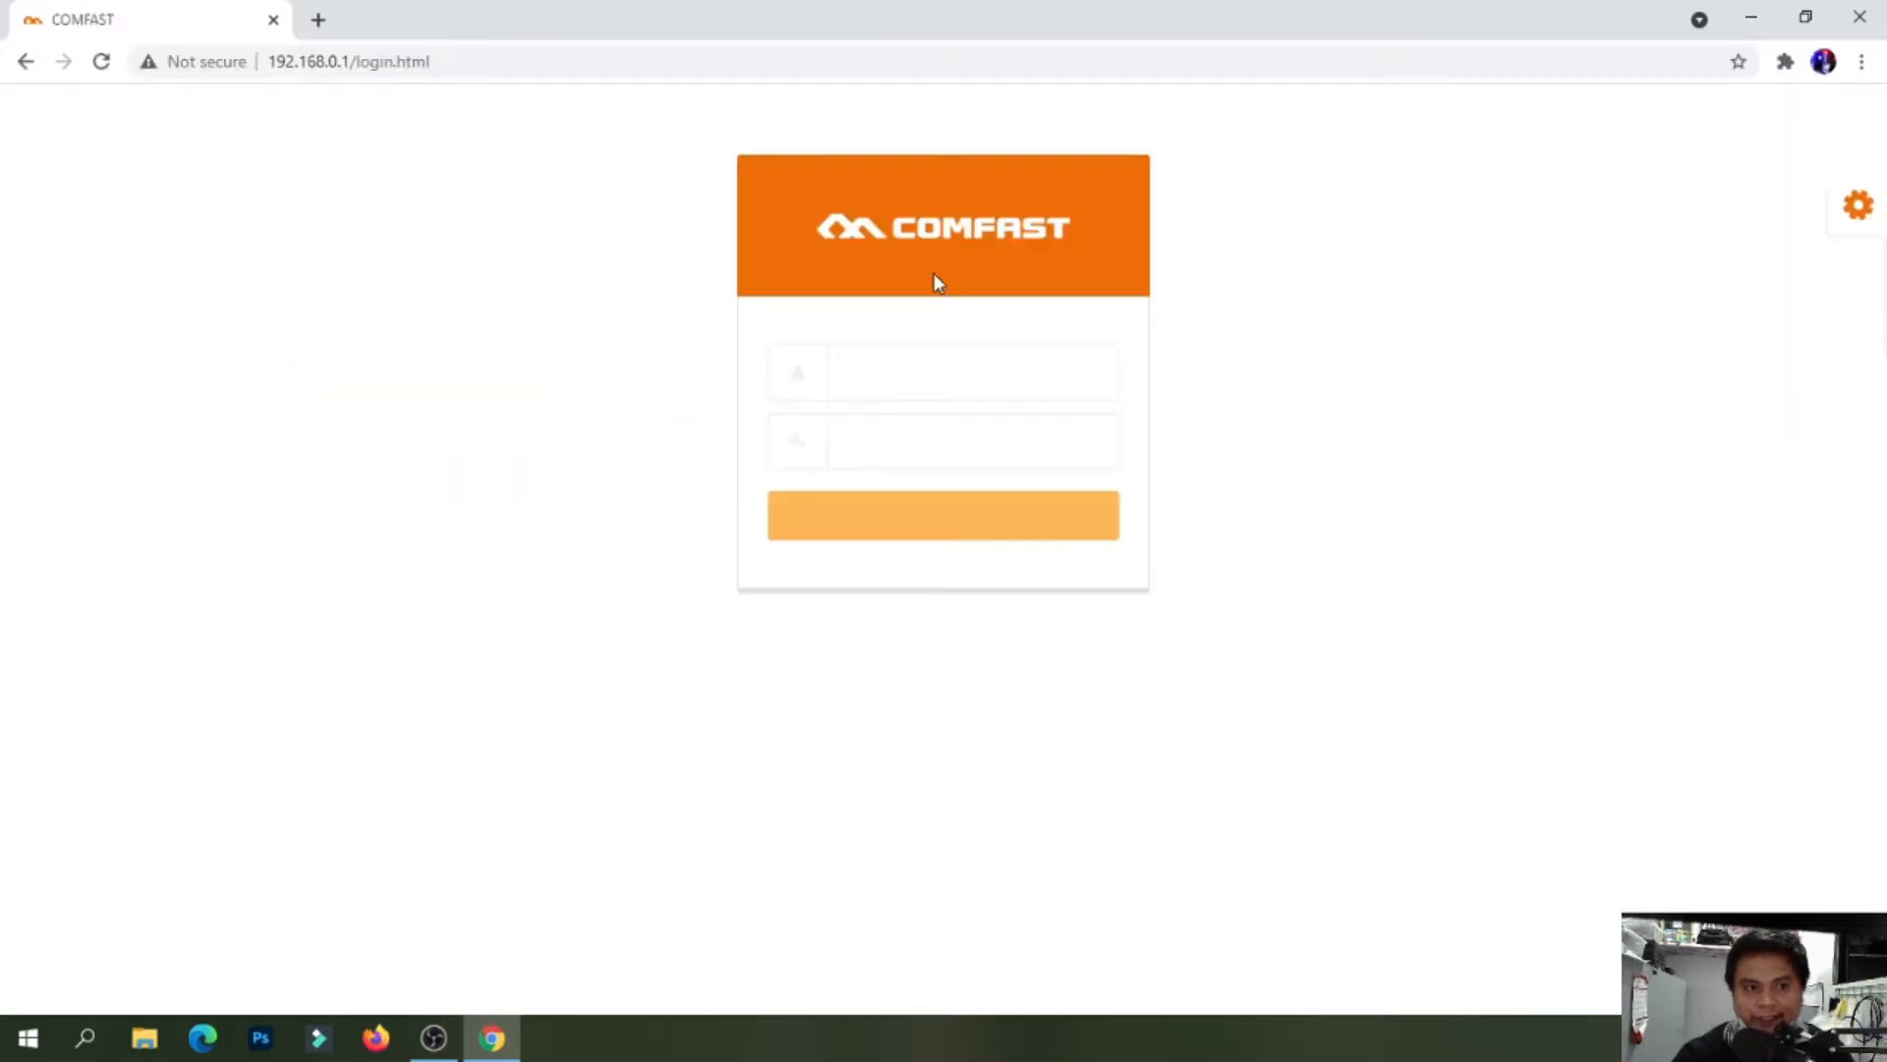
Sign in to the router admin with the admin username and the router password
{"action": "left_click", "coordinate": [915, 366]}
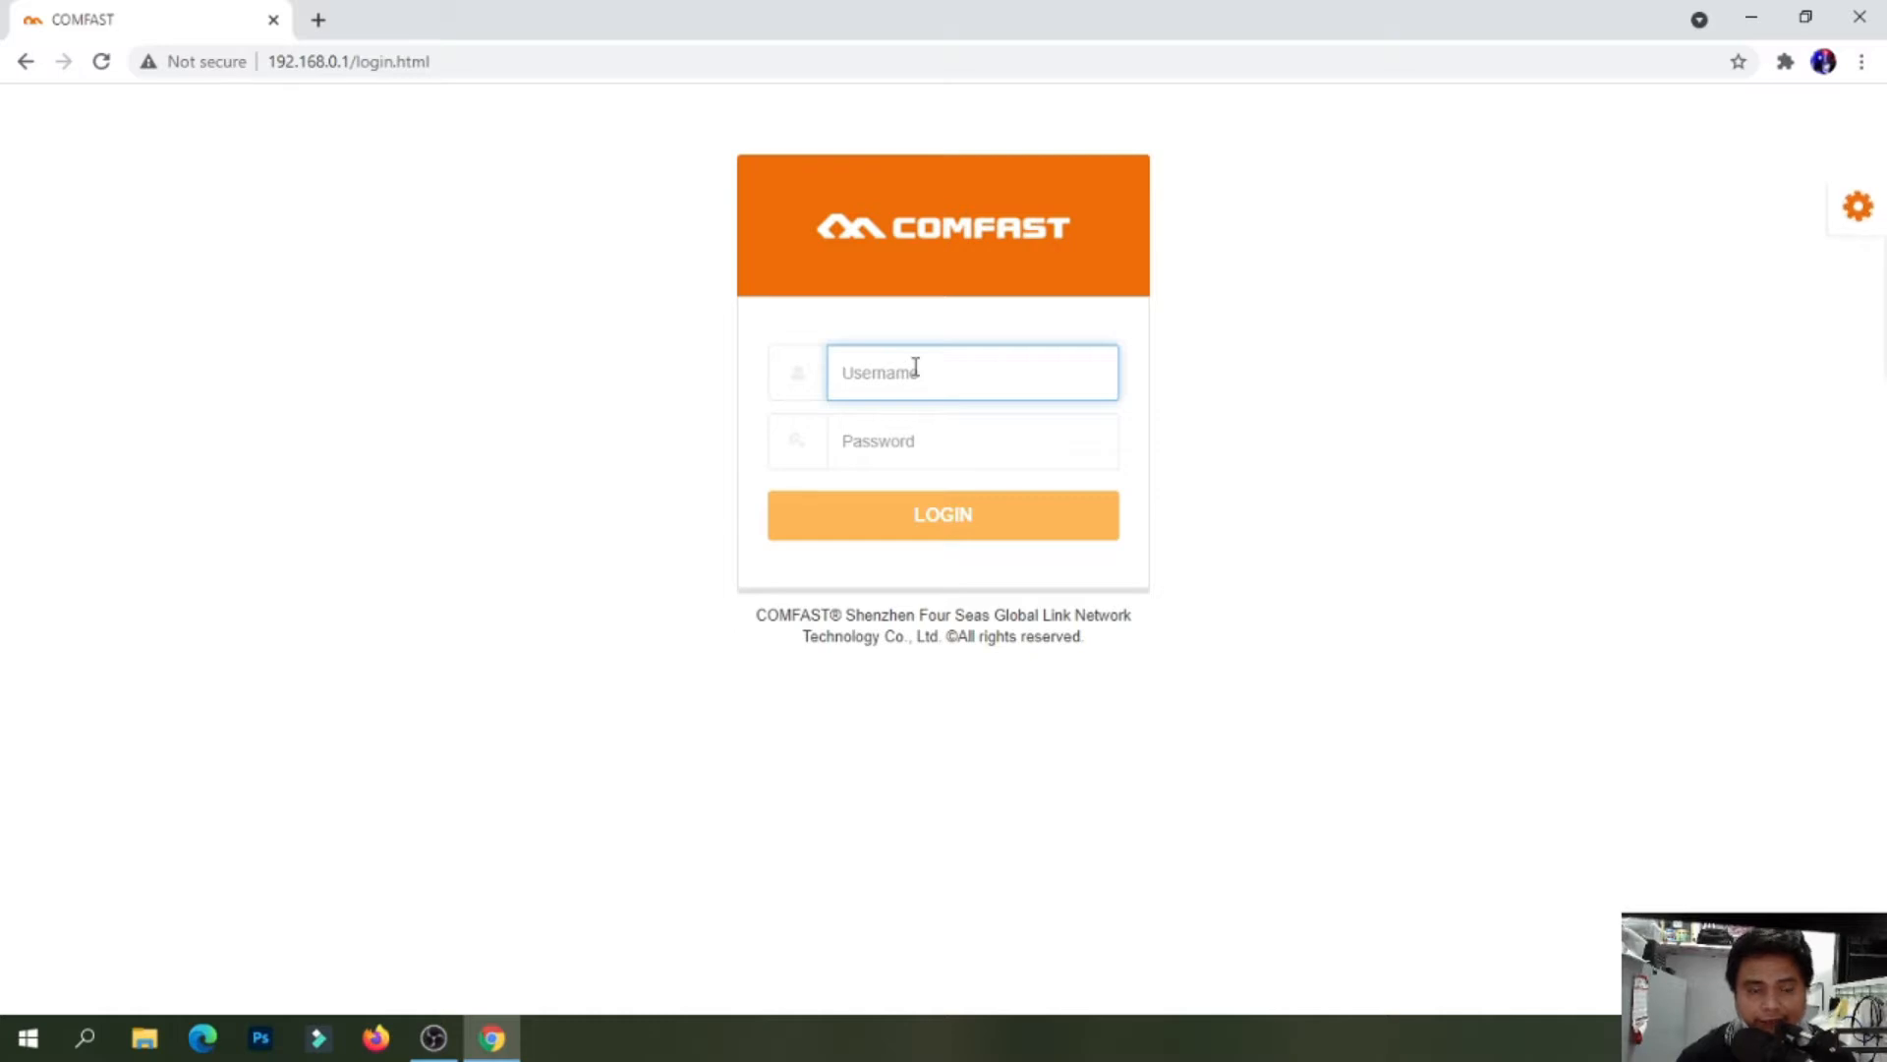
{"action": "type", "text": "admin"}
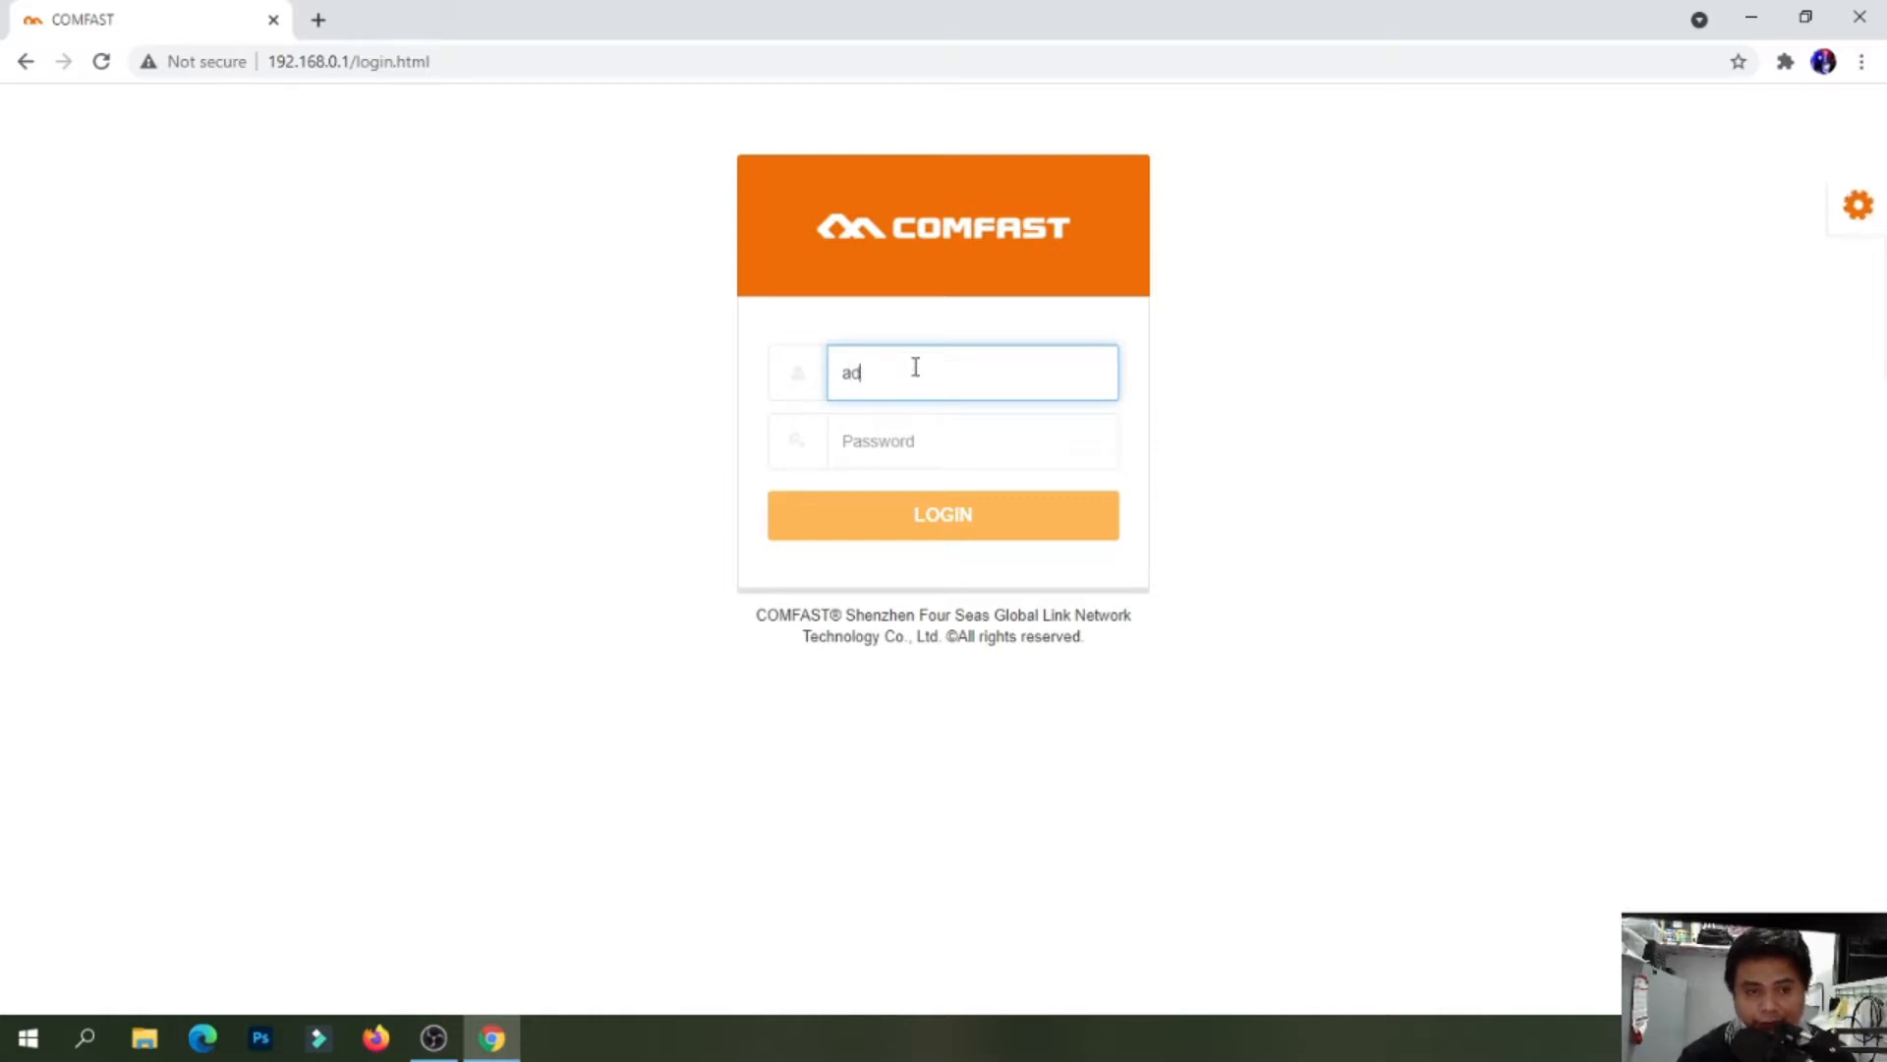
{"action": "left_click", "coordinate": [934, 430]}
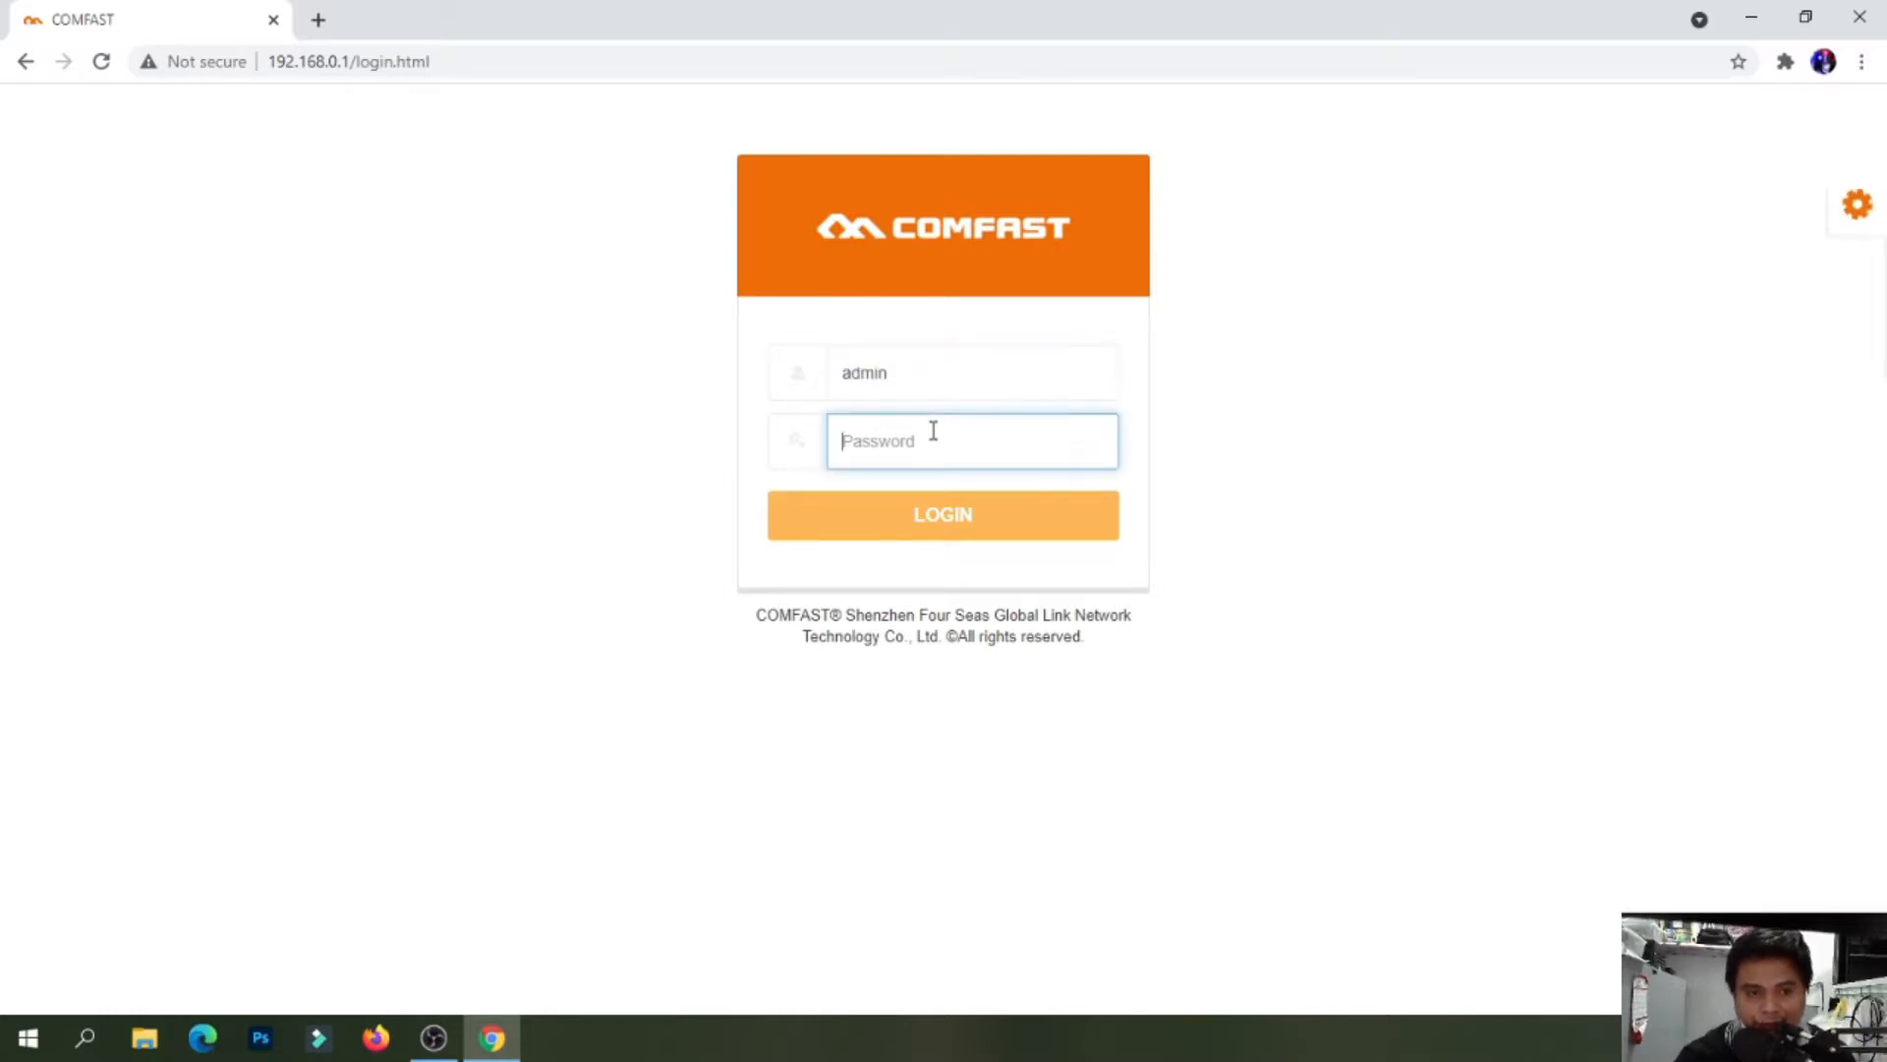
{"action": "type", "text": "admin"}
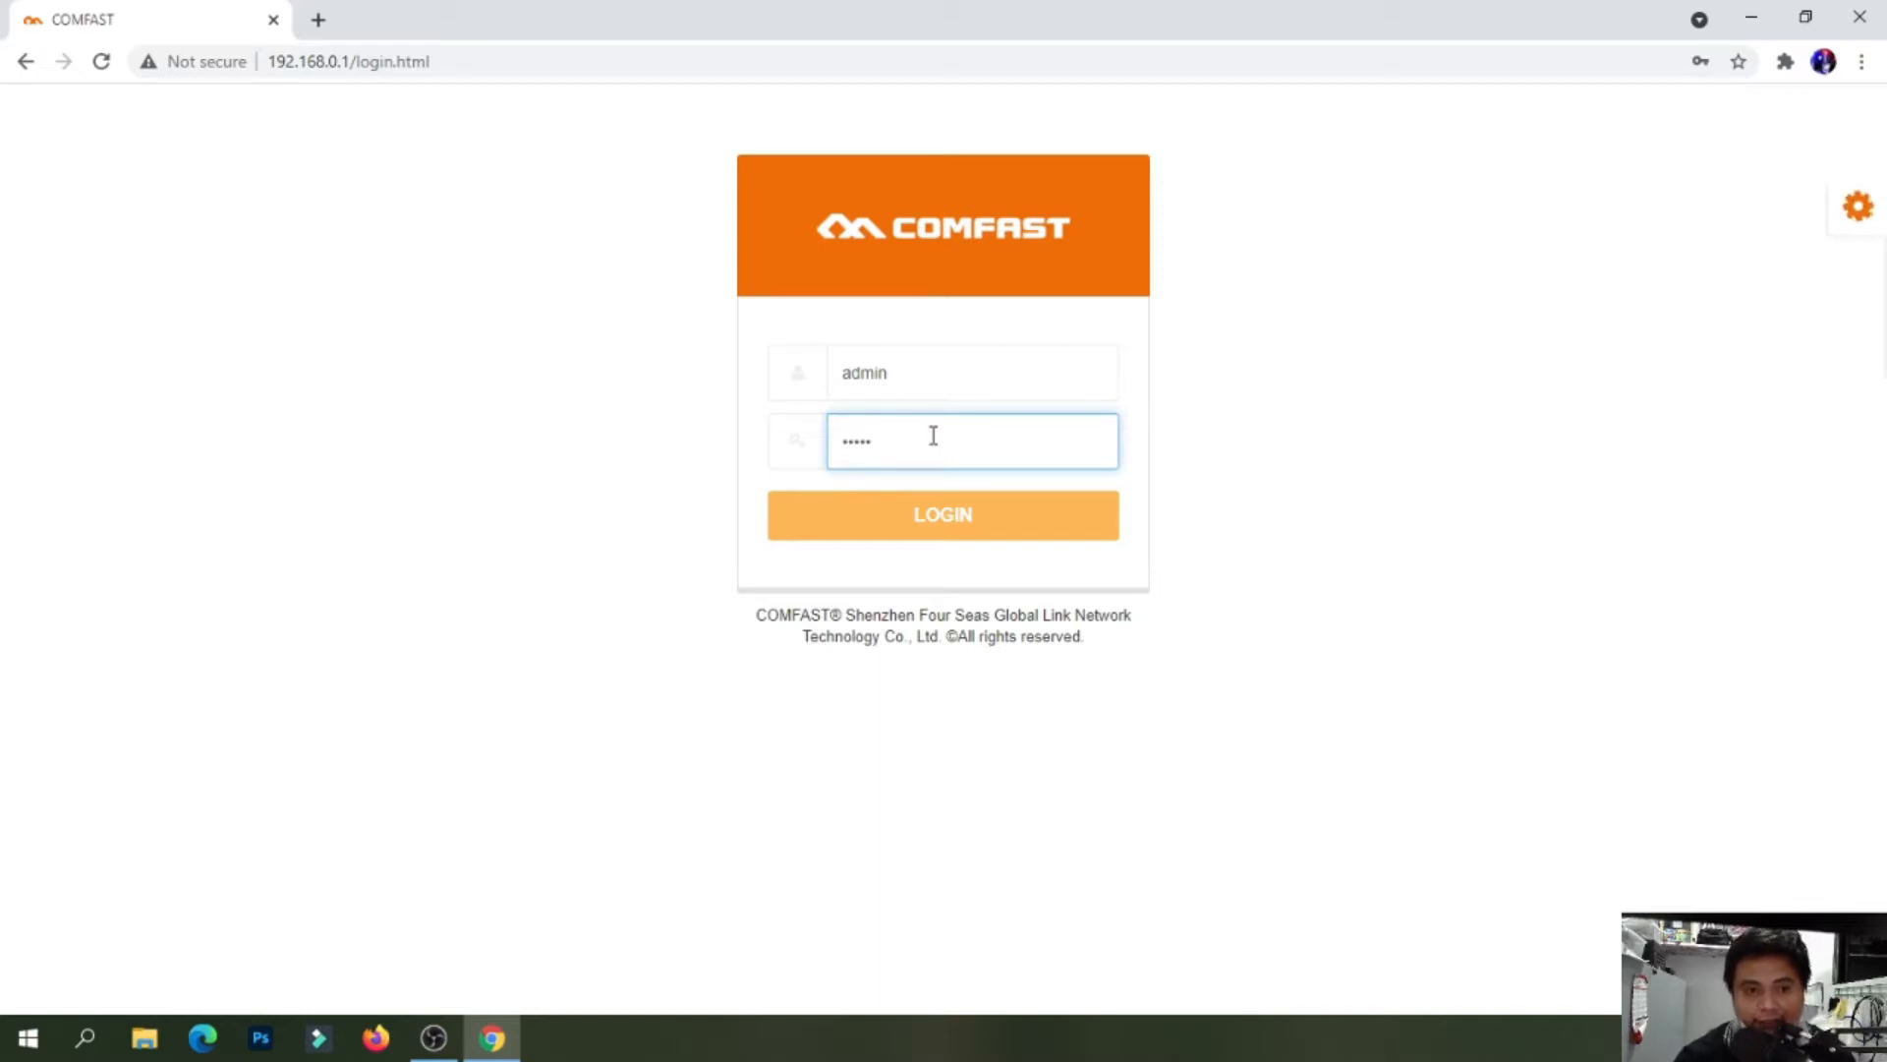
{"action": "left_click", "coordinate": [973, 530]}
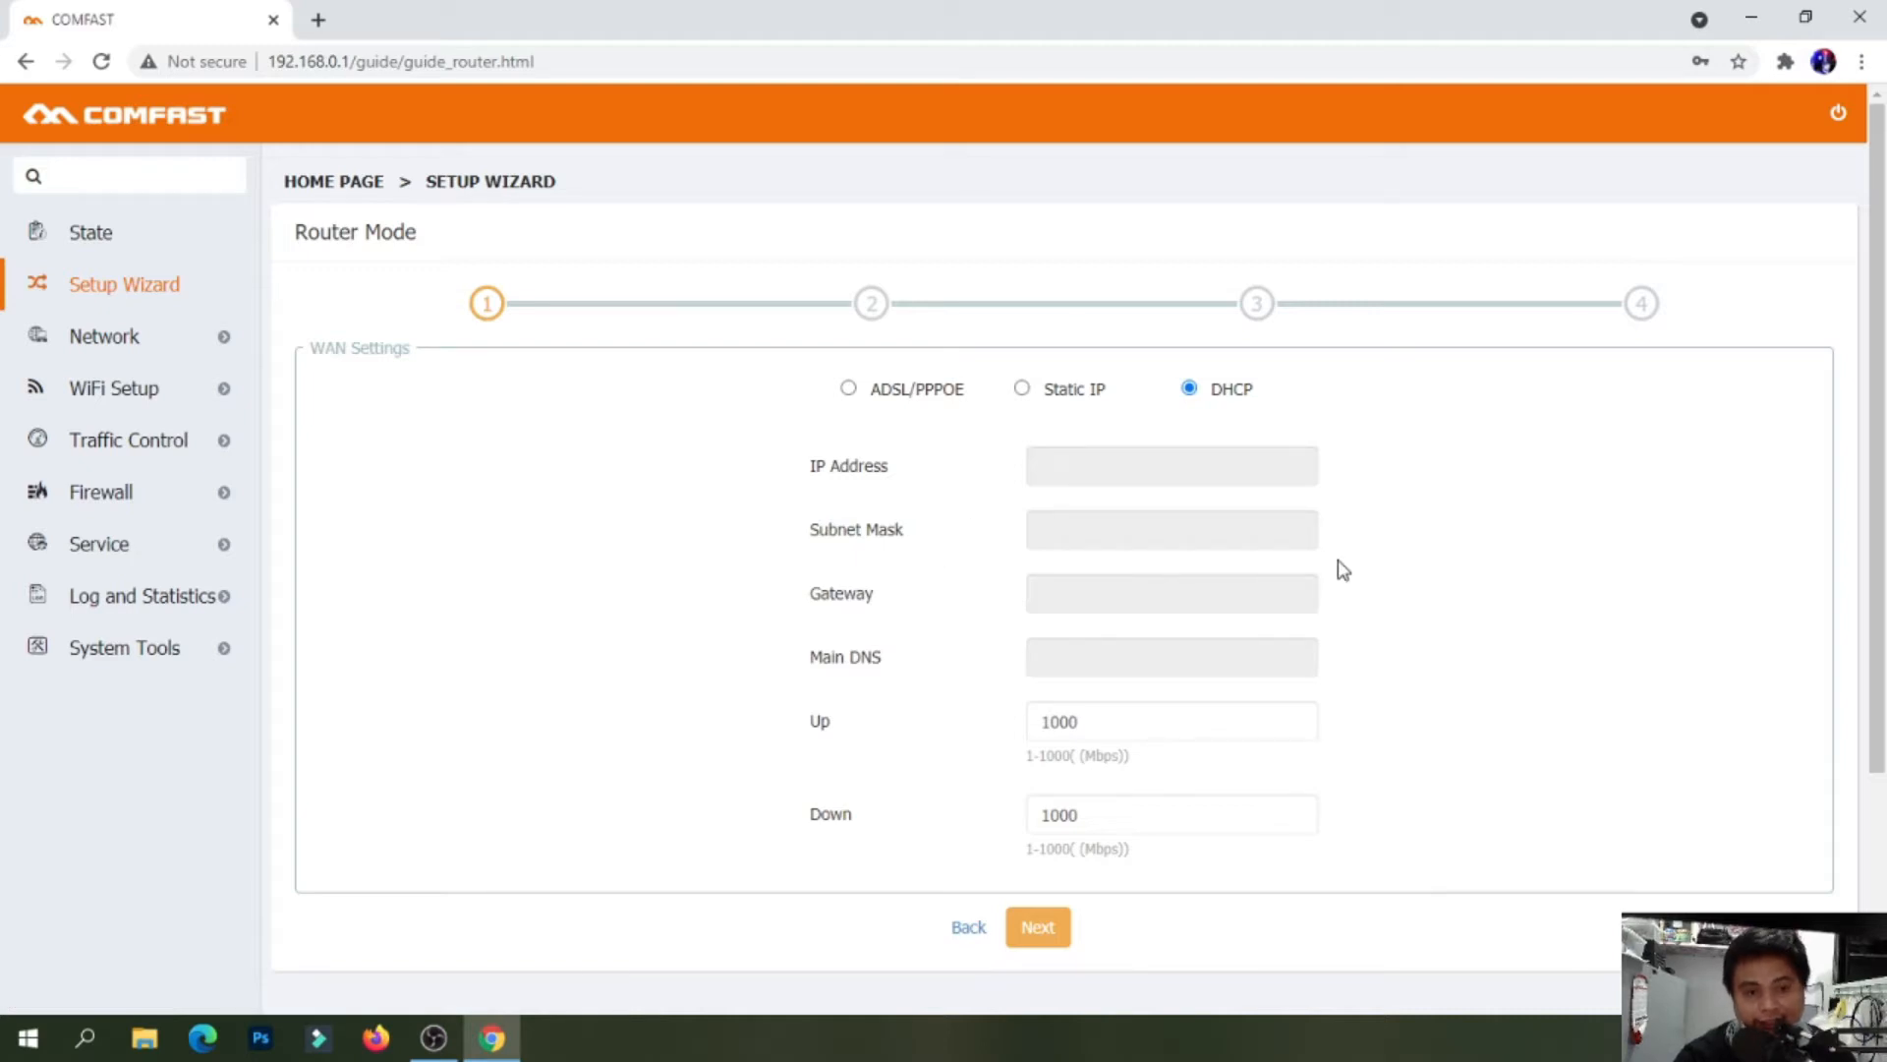
Keep the wizard's WAN connection on DHCP and advance to LAN Settings
{"action": "scroll", "coordinate": [1410, 561], "scroll_direction": "down", "scroll_amount": 2}
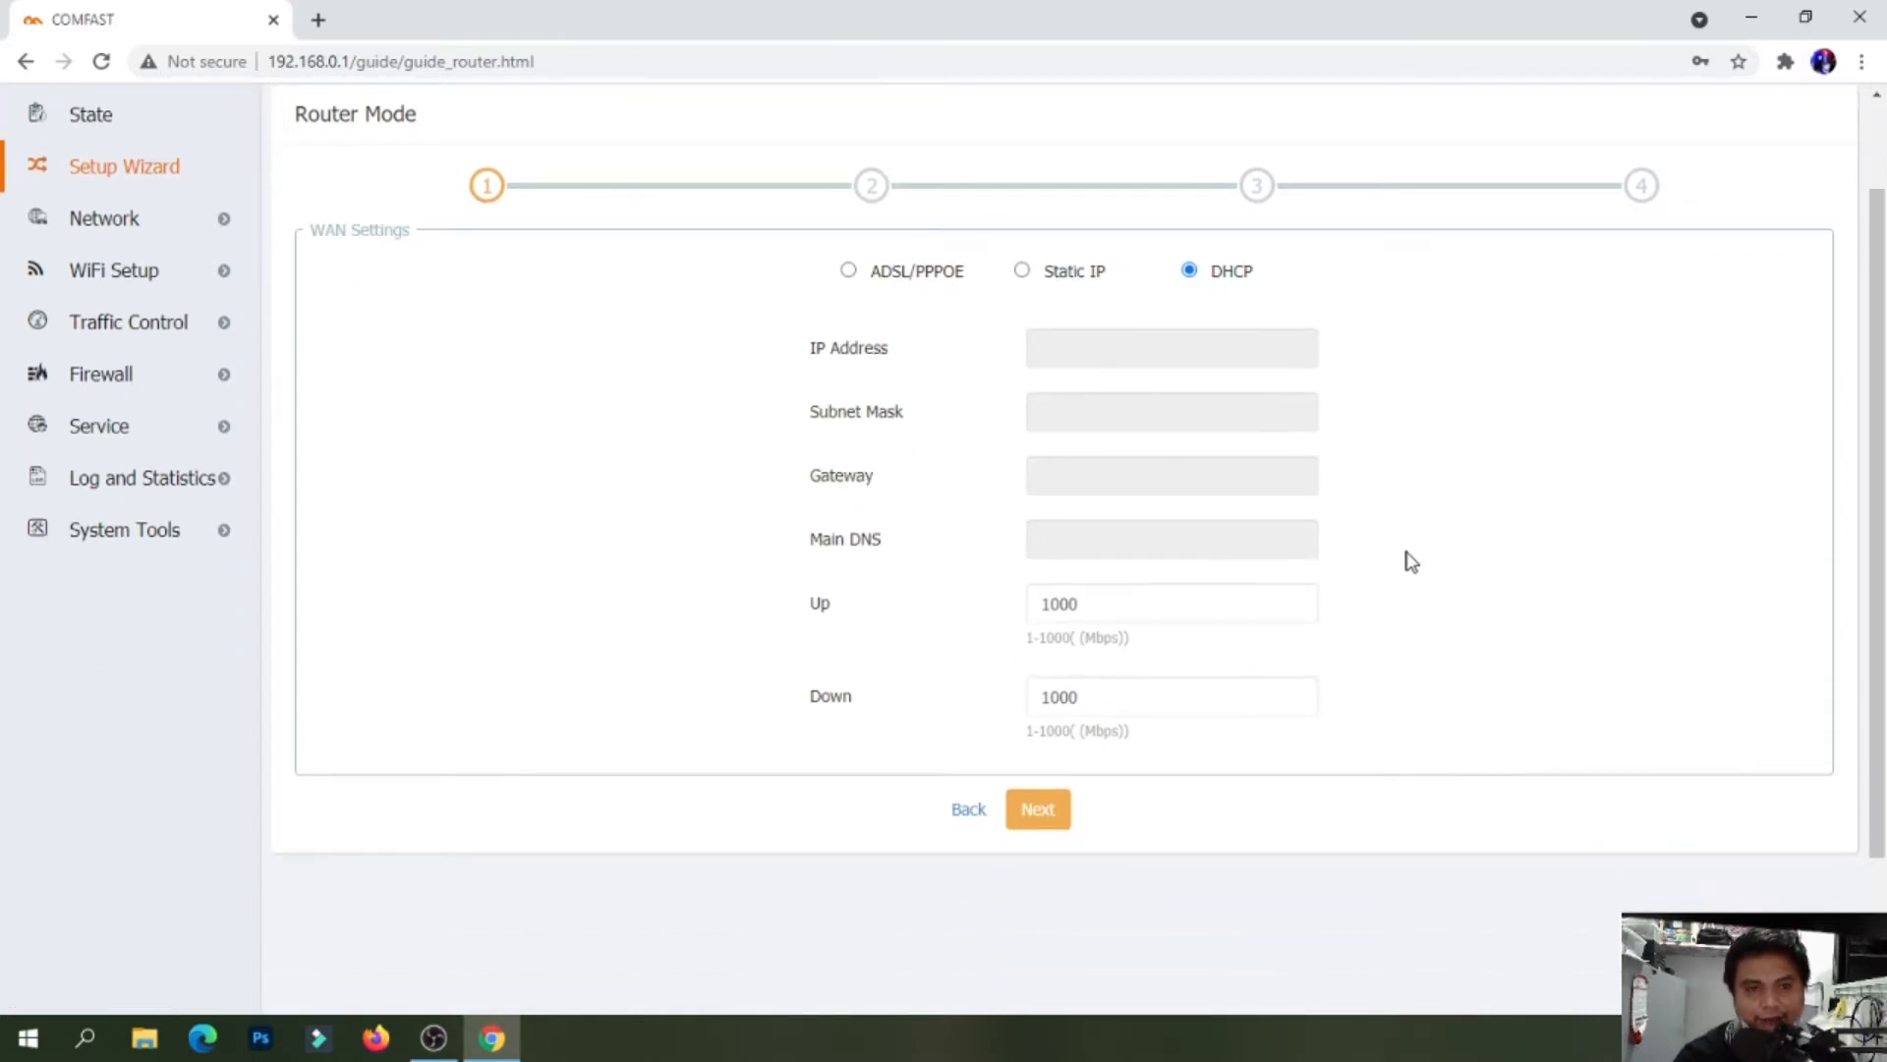
{"action": "scroll", "coordinate": [1411, 561], "scroll_direction": "up", "scroll_amount": 2}
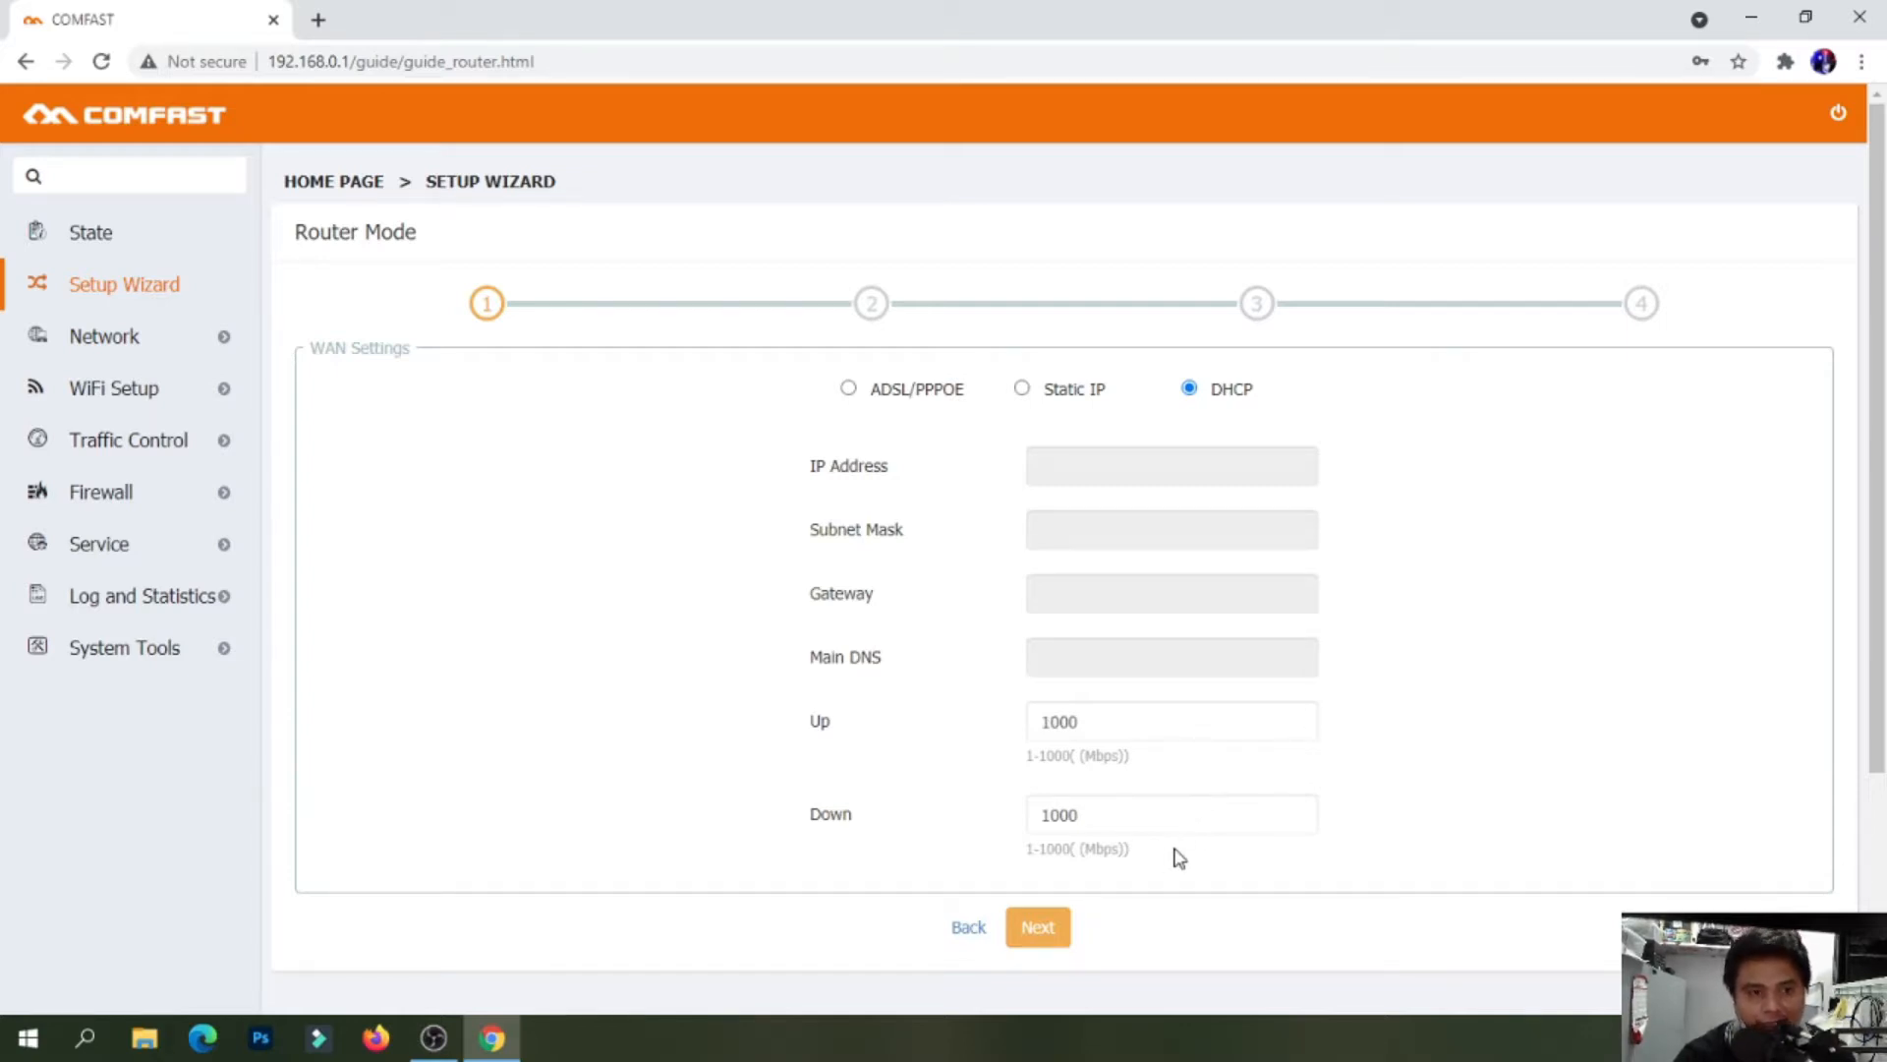
{"action": "left_click", "coordinate": [1037, 926]}
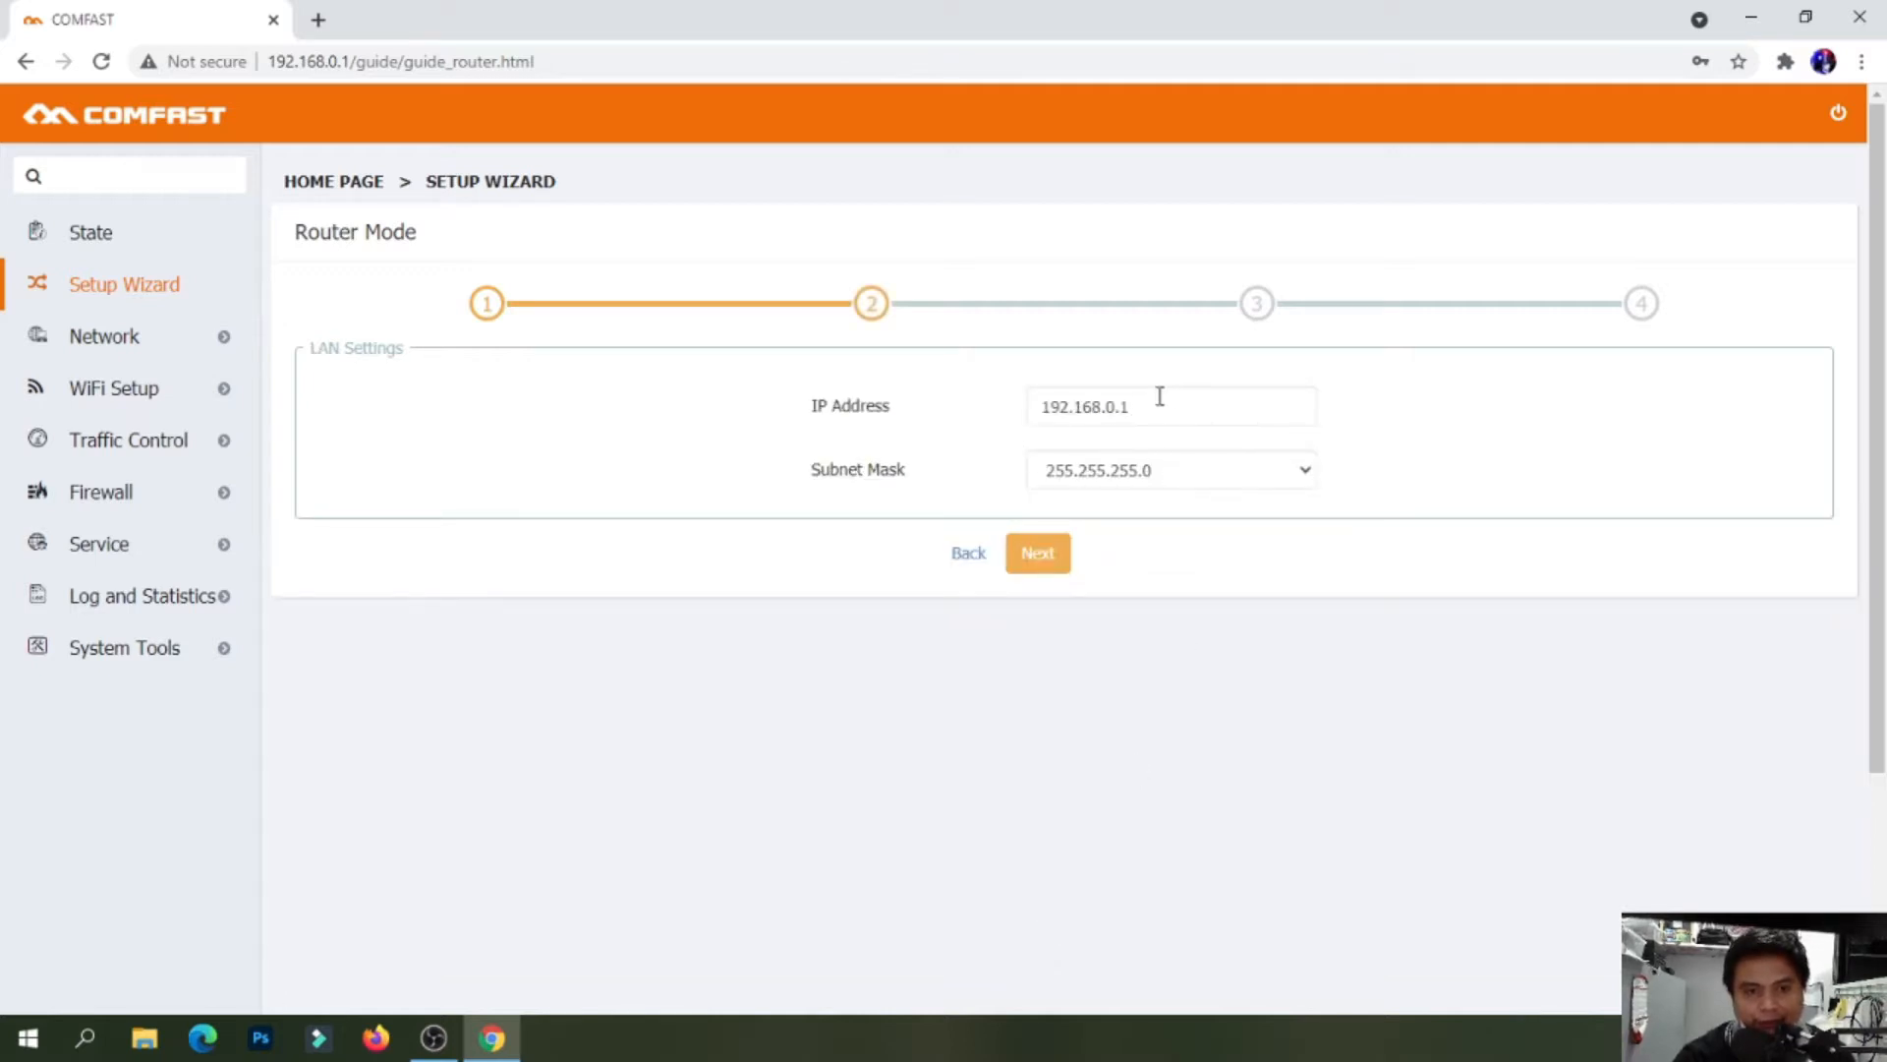
Keep LAN at 192.168.0.1, rename the 2.4GHz SSID to 'Hay Le Piso wifi 1', and reach the summary
{"action": "left_click", "coordinate": [1044, 553]}
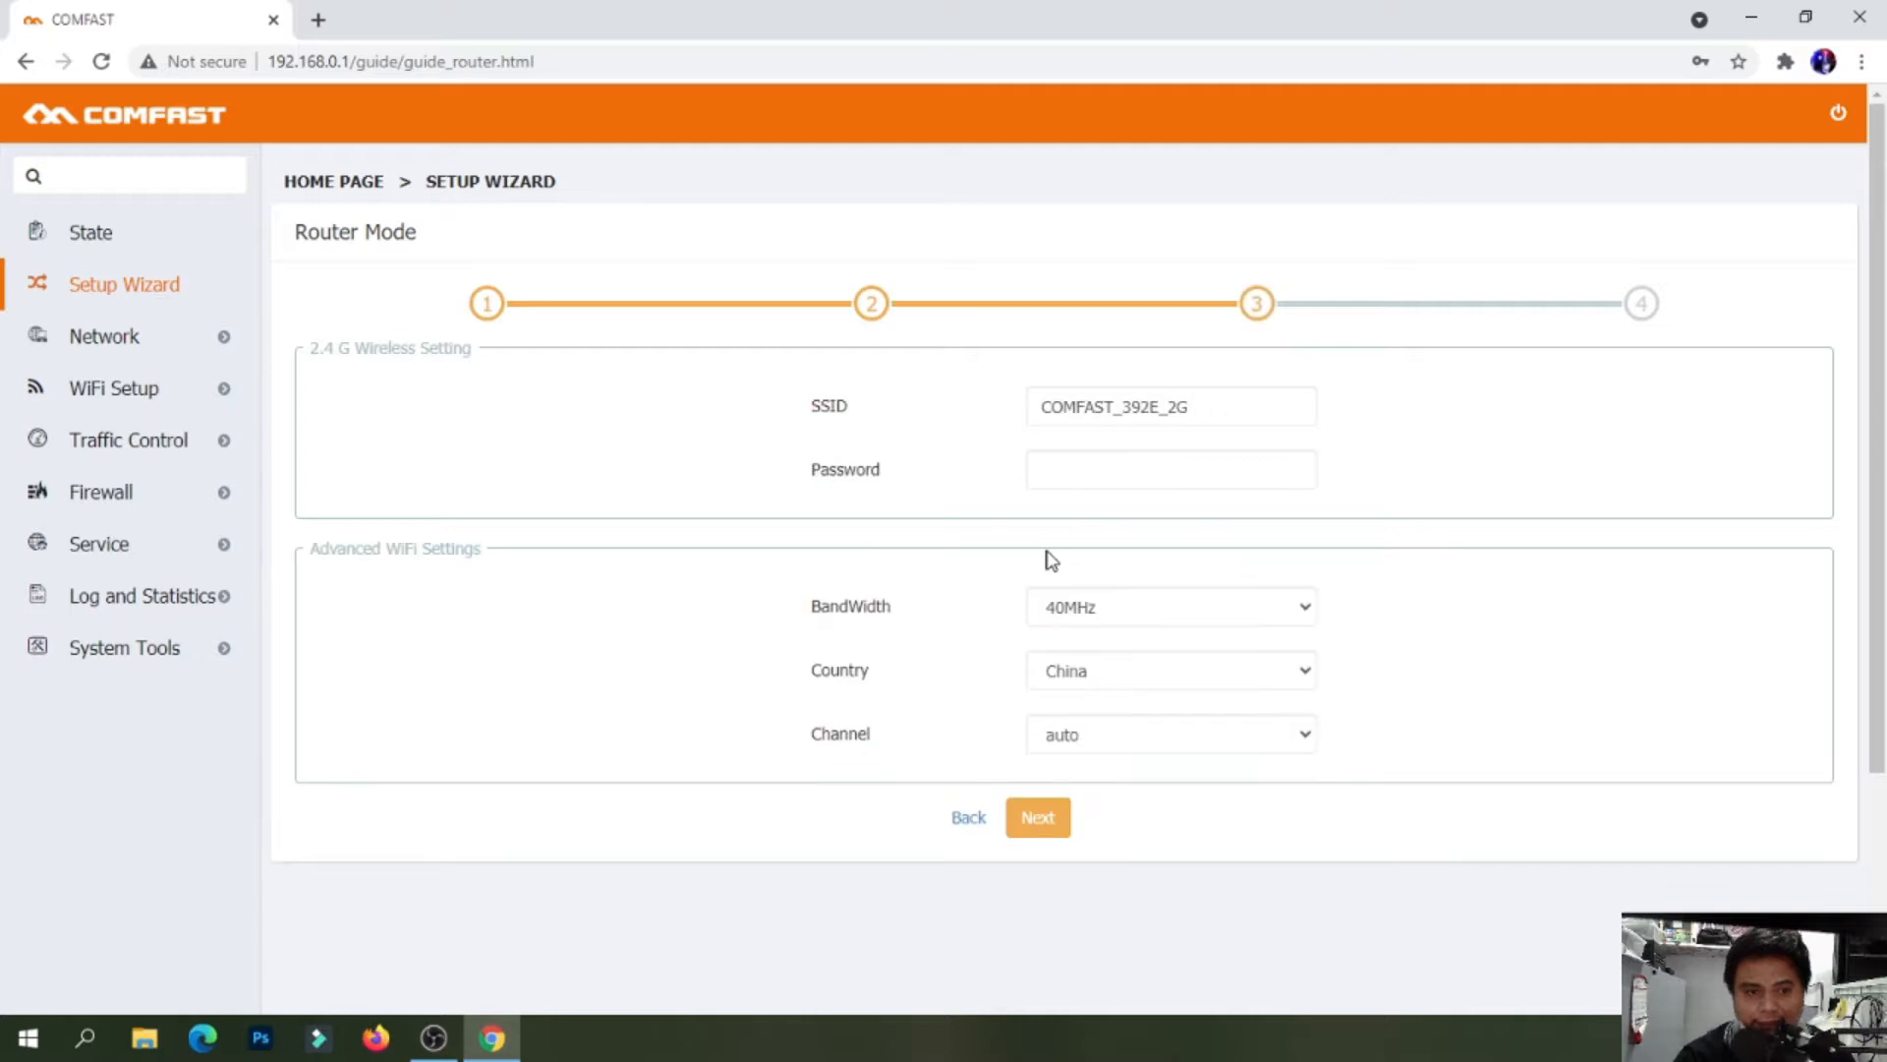
{"action": "left_click_drag", "start_coordinate": [1219, 404], "coordinate": [1029, 411]}
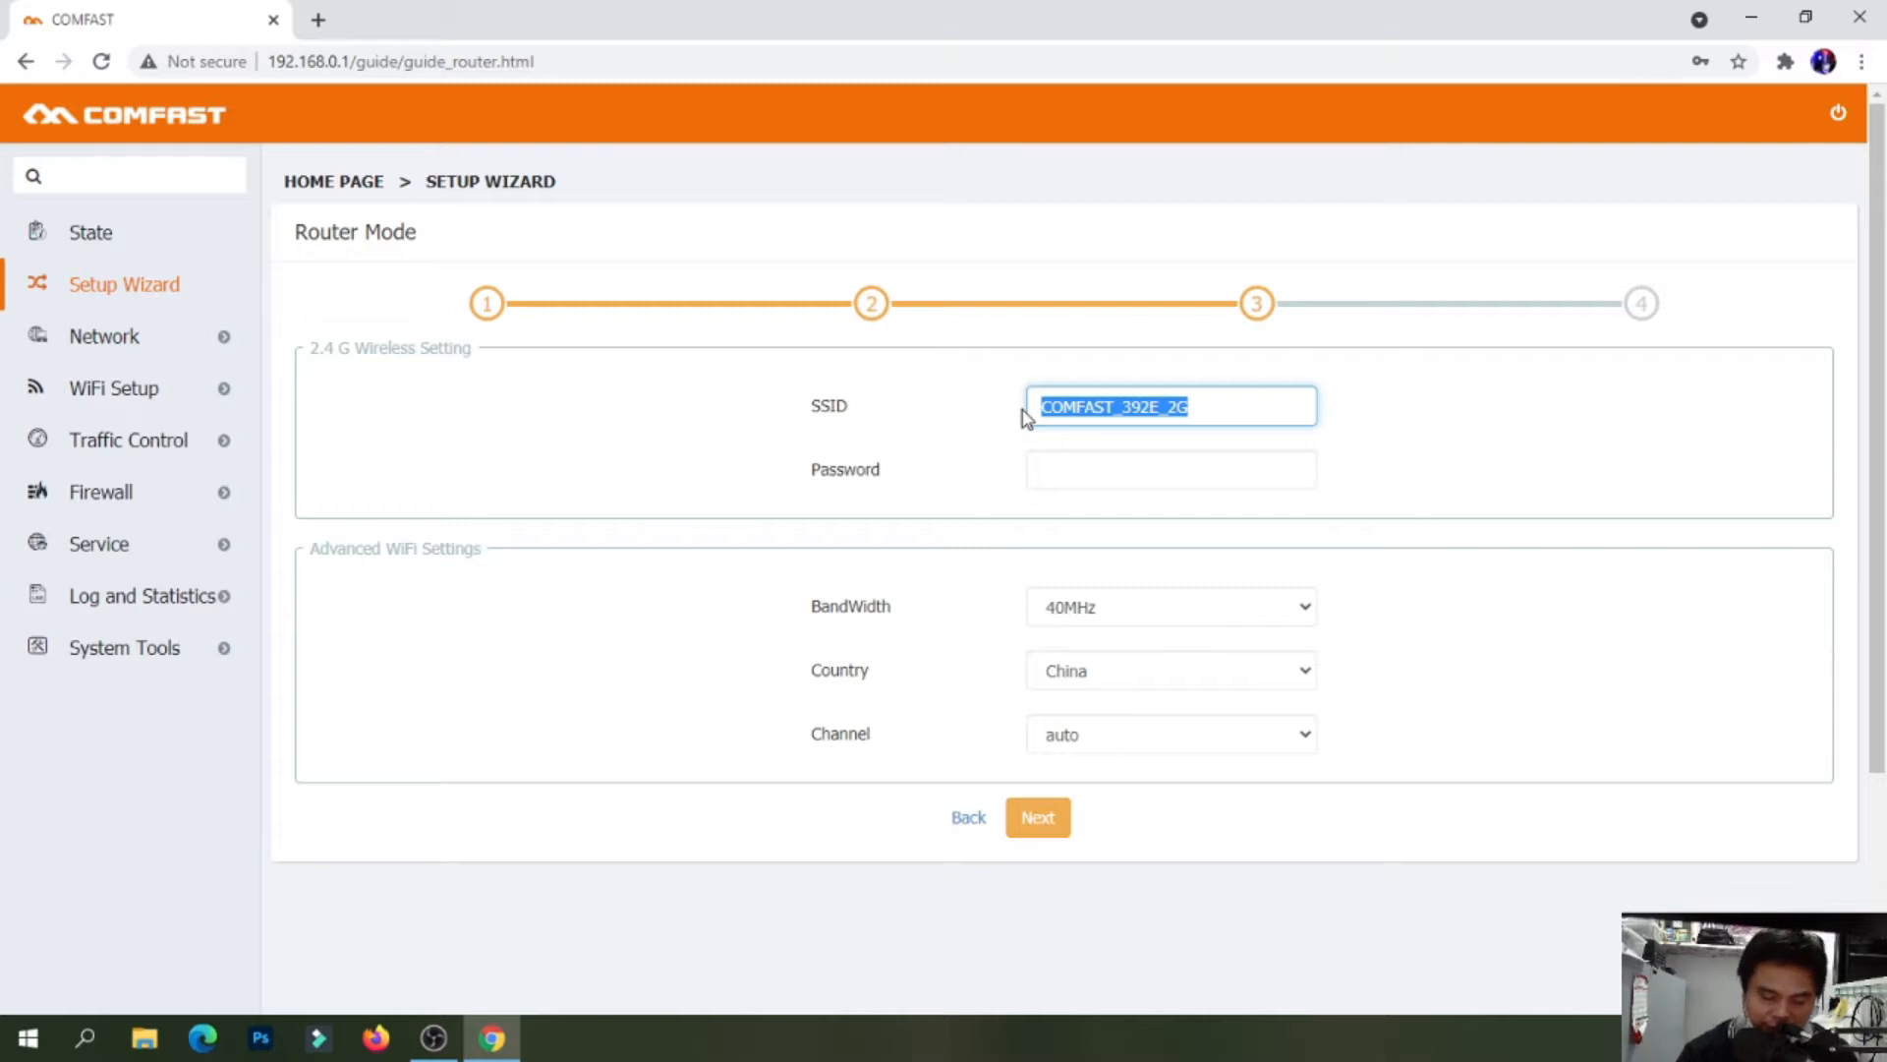
{"action": "type", "text": "G"}
{"action": "key", "text": "BackSpace"}
{"action": "type", "text": "Hay Le "}
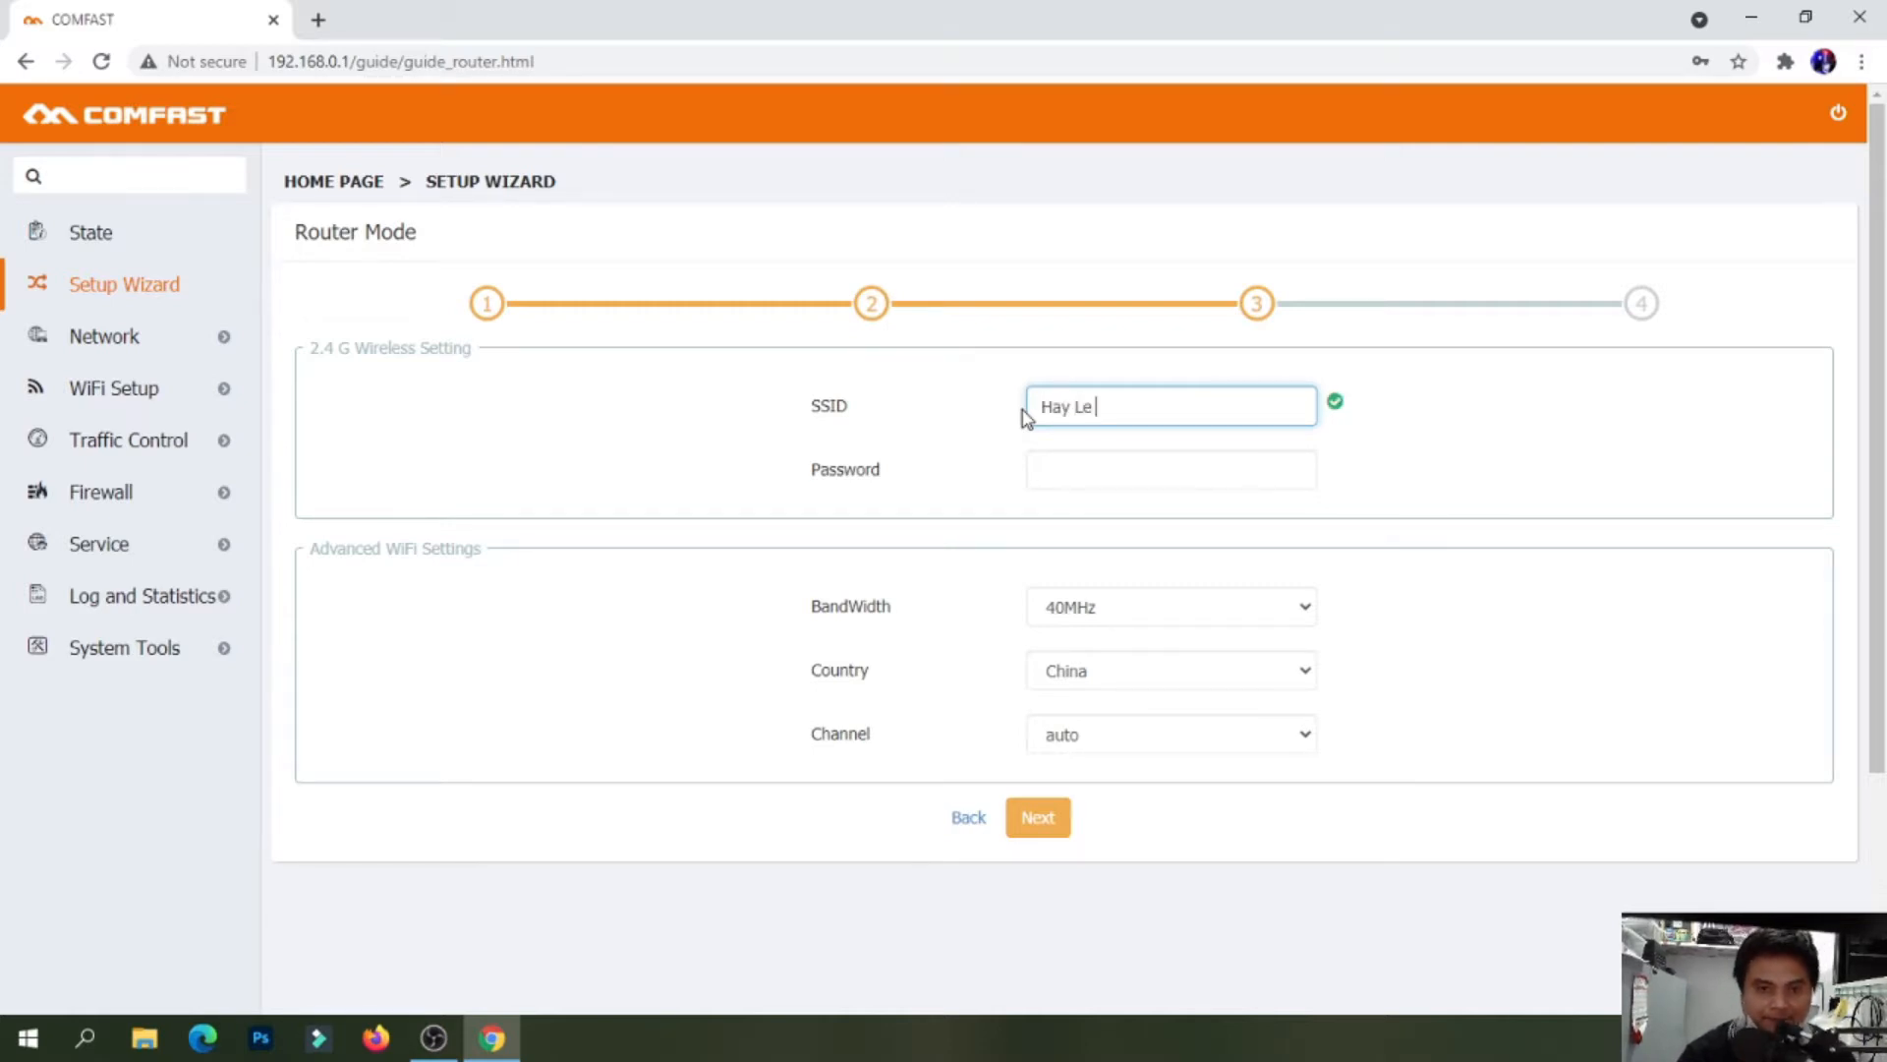
{"action": "type", "text": "Plso wifi "}
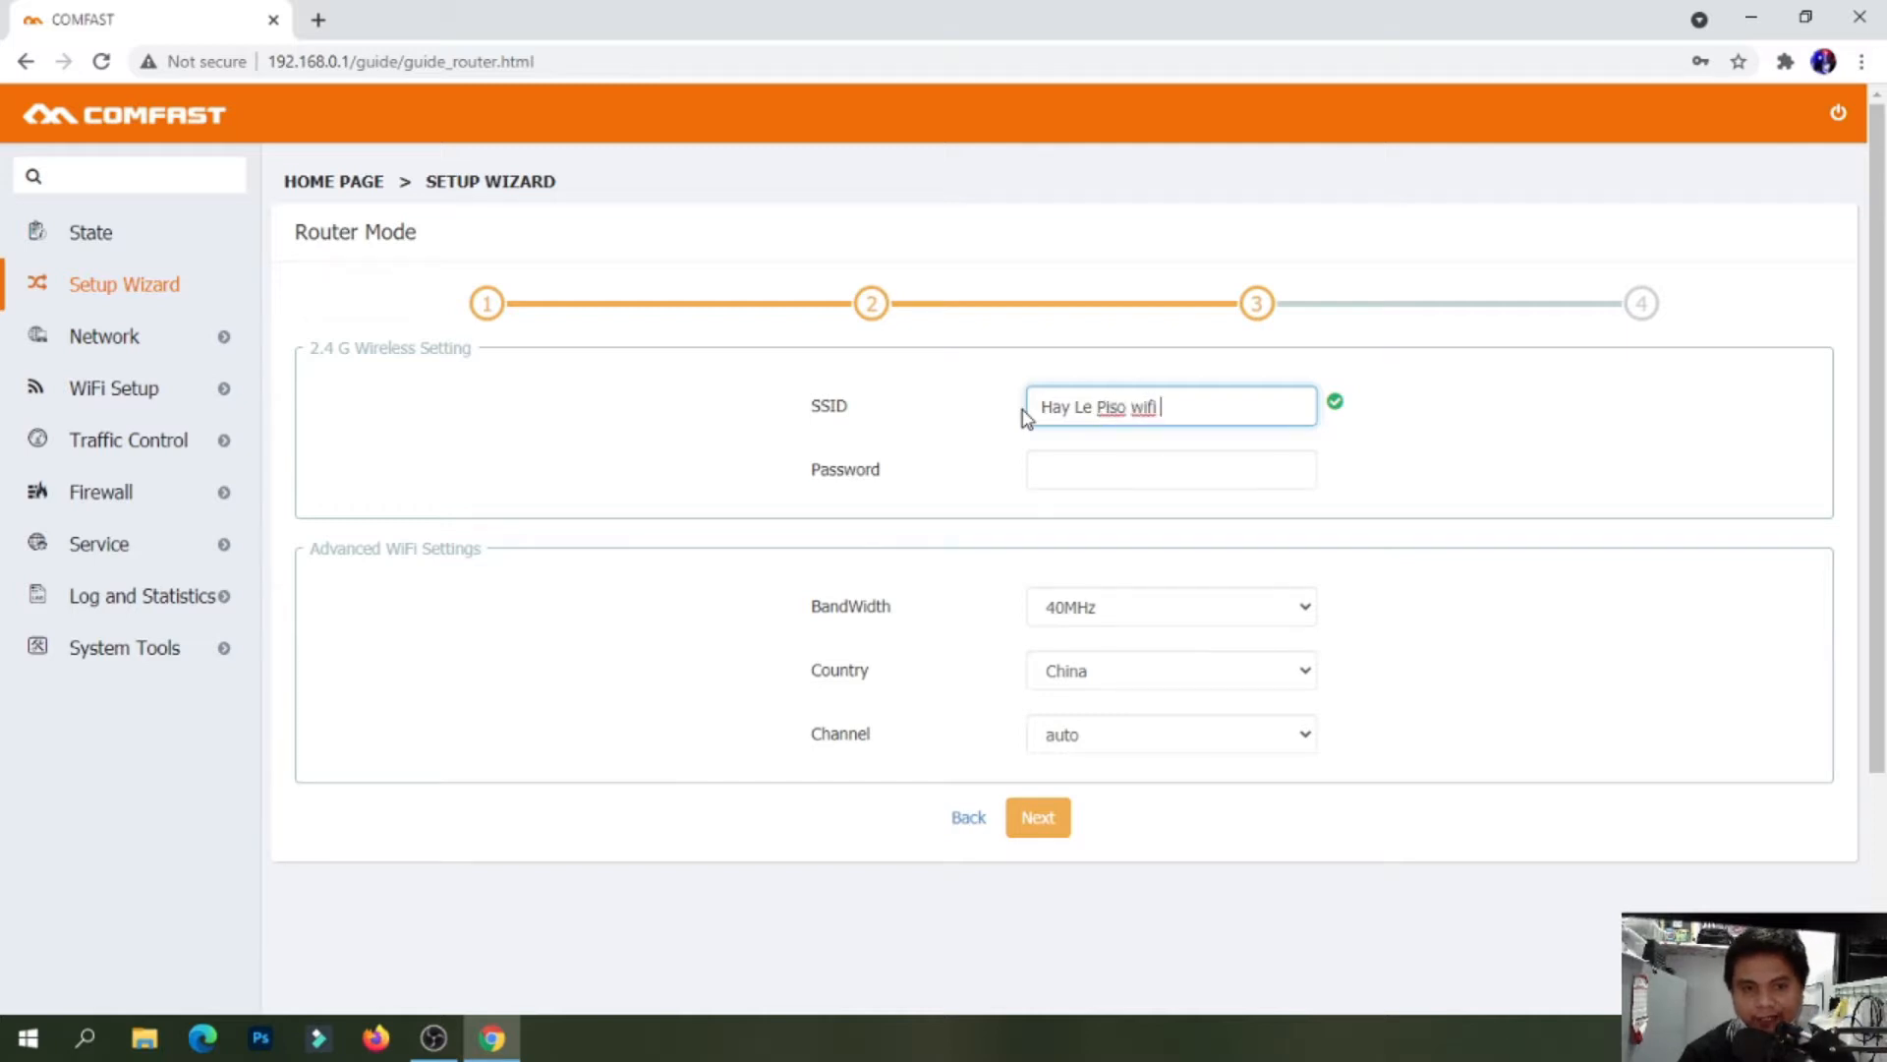
{"action": "type", "text": "1"}
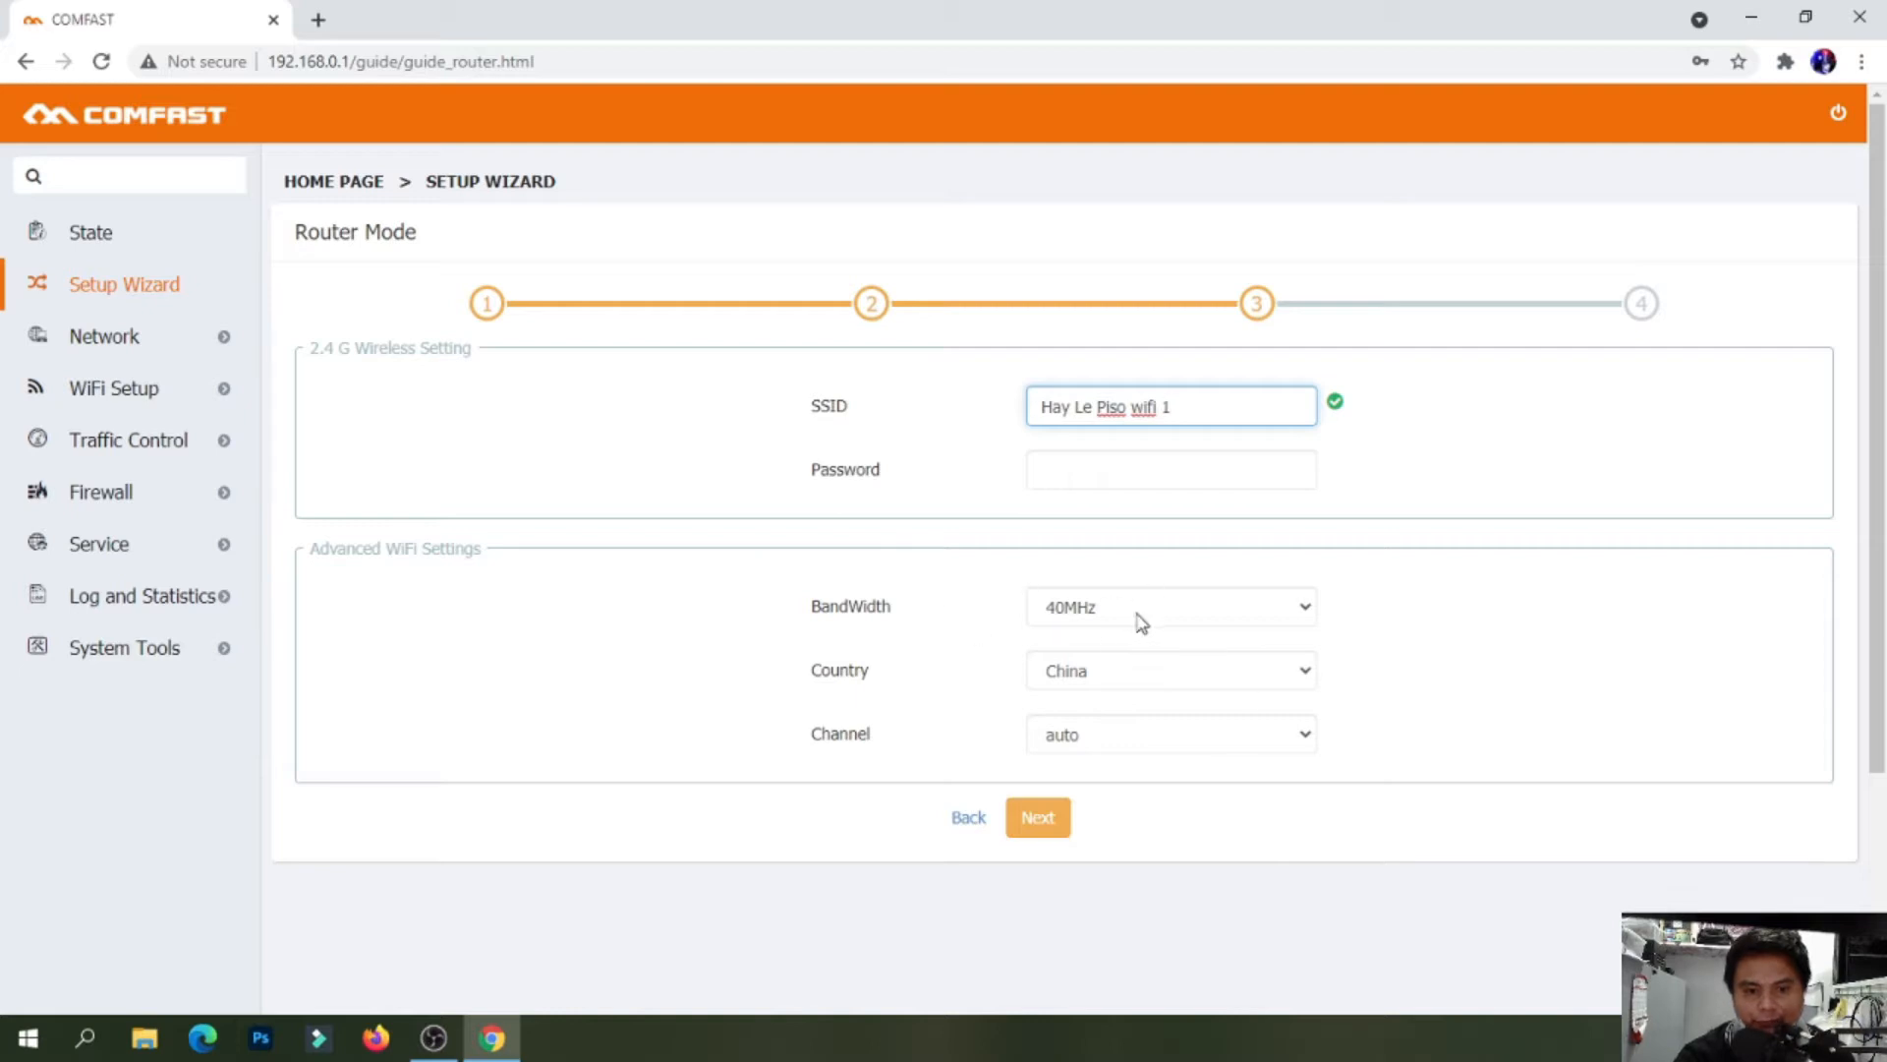
{"action": "left_click", "coordinate": [1047, 824]}
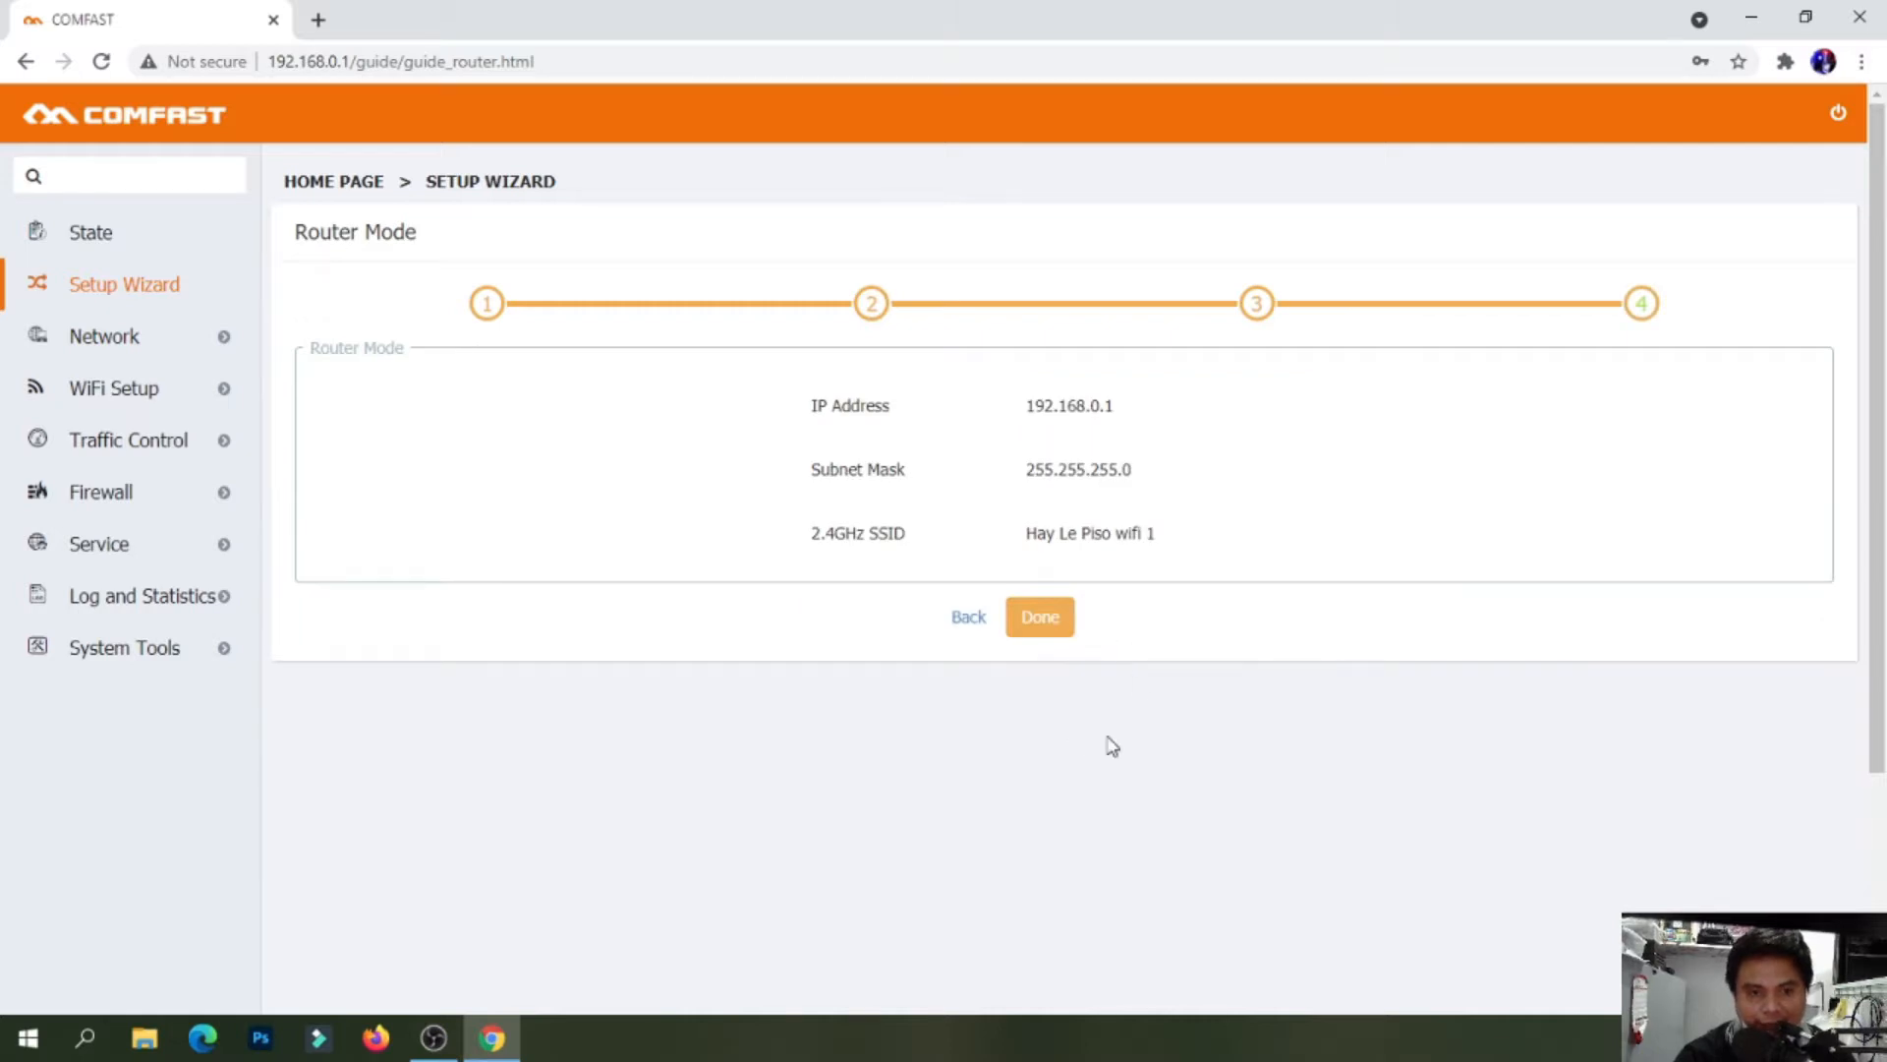
Apply the wizard settings, then open a new empty entry under Network > VLAN Setup
{"action": "left_click", "coordinate": [1048, 630]}
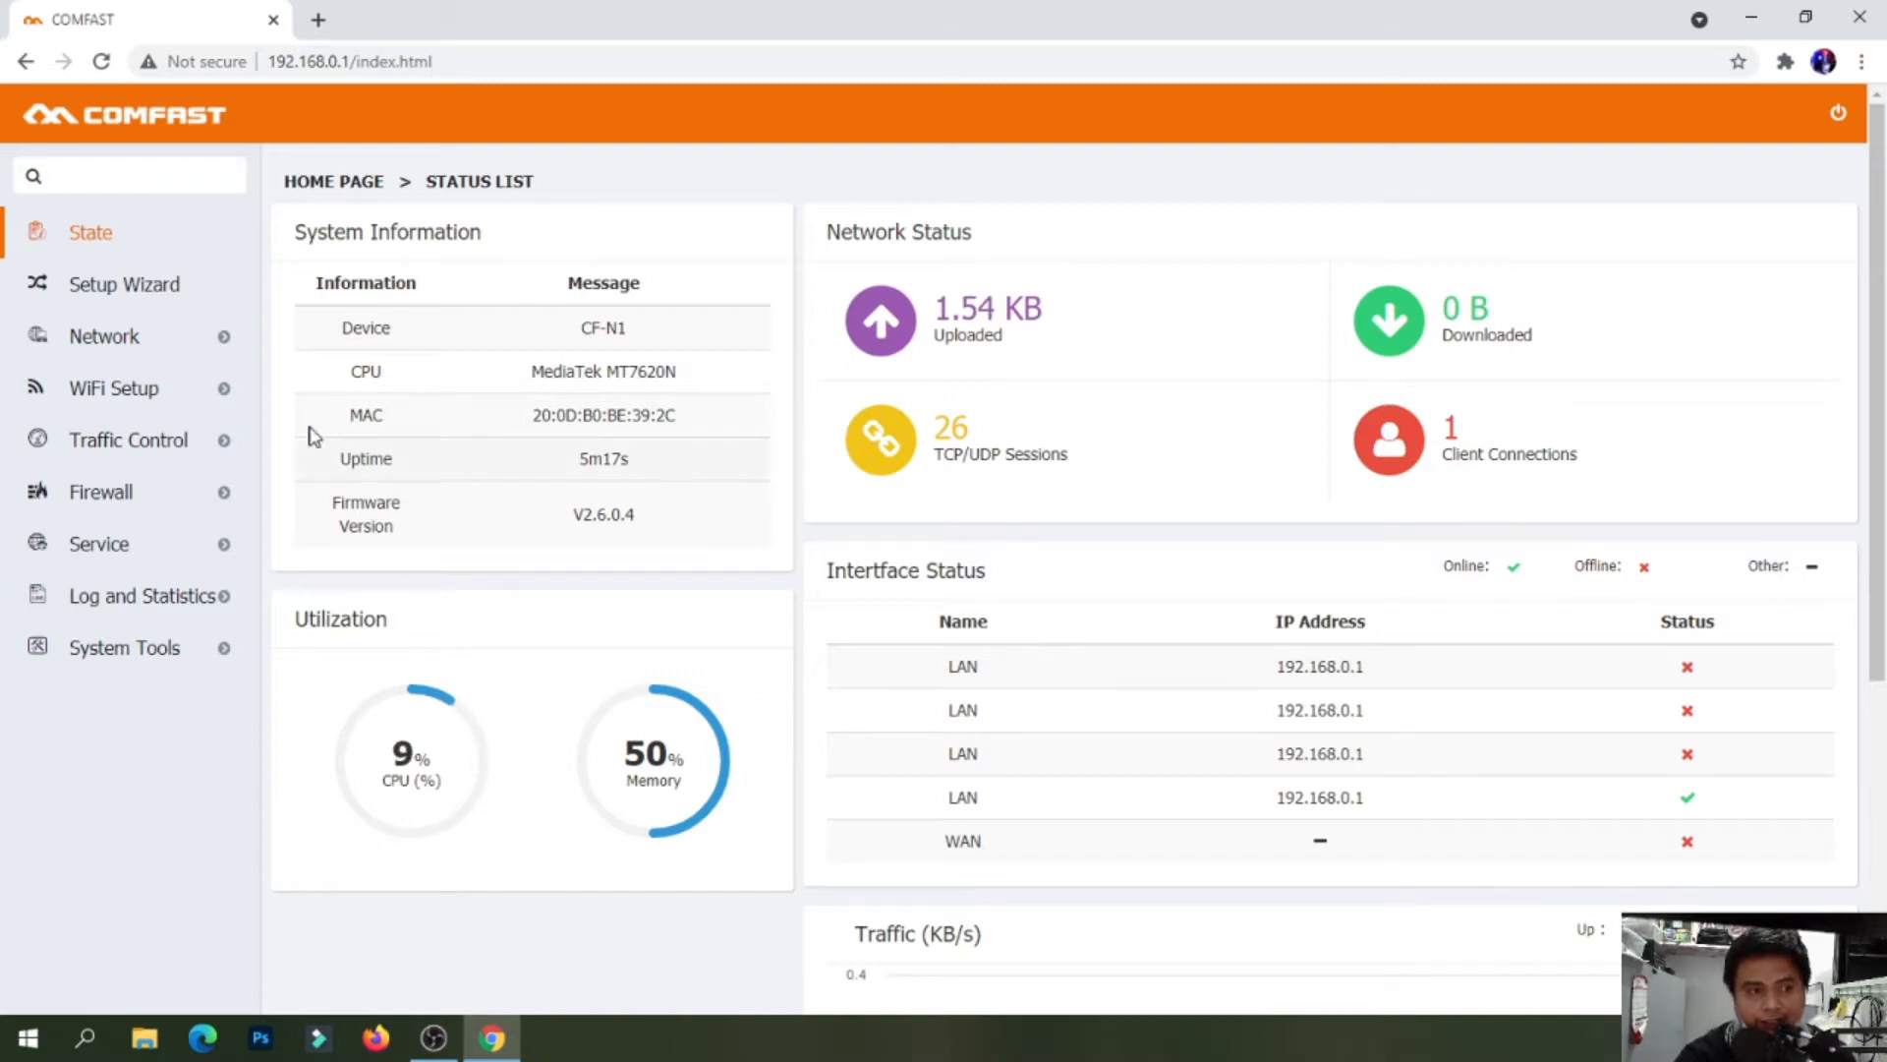
{"action": "left_click", "coordinate": [222, 339]}
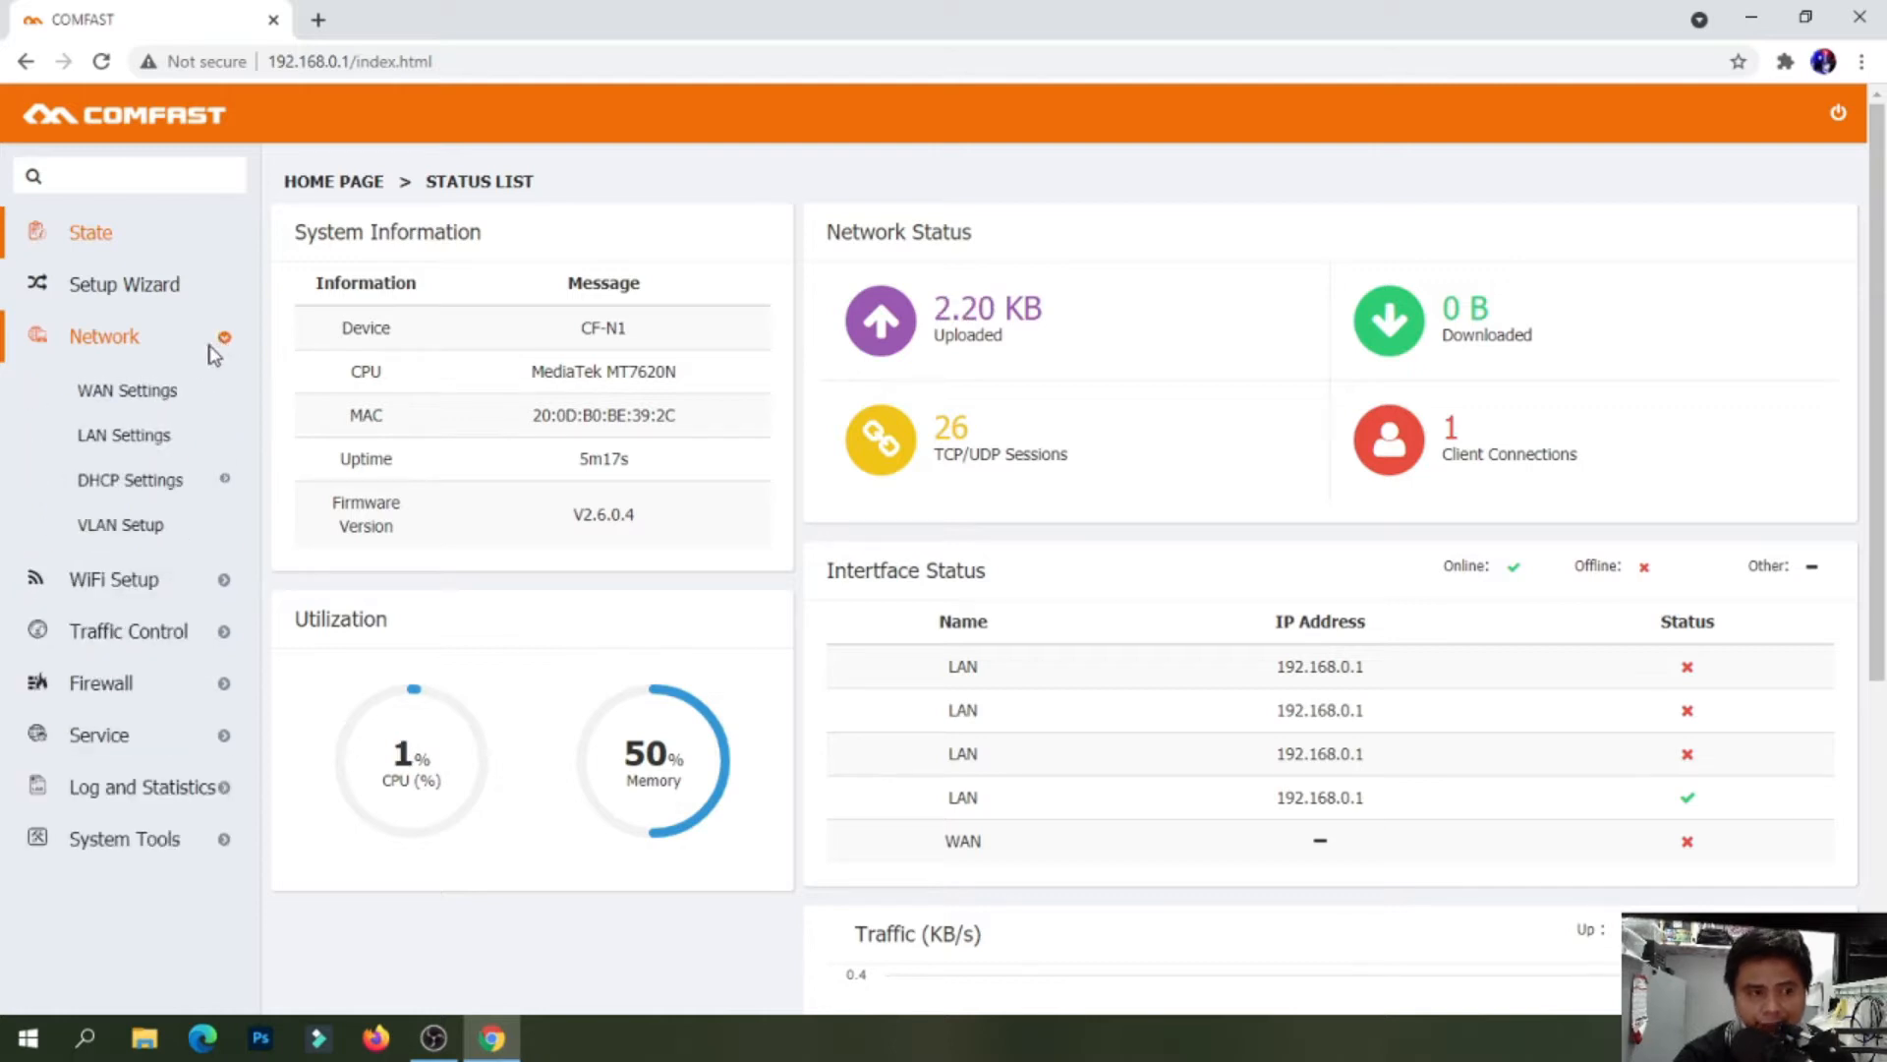
{"action": "left_click", "coordinate": [152, 537]}
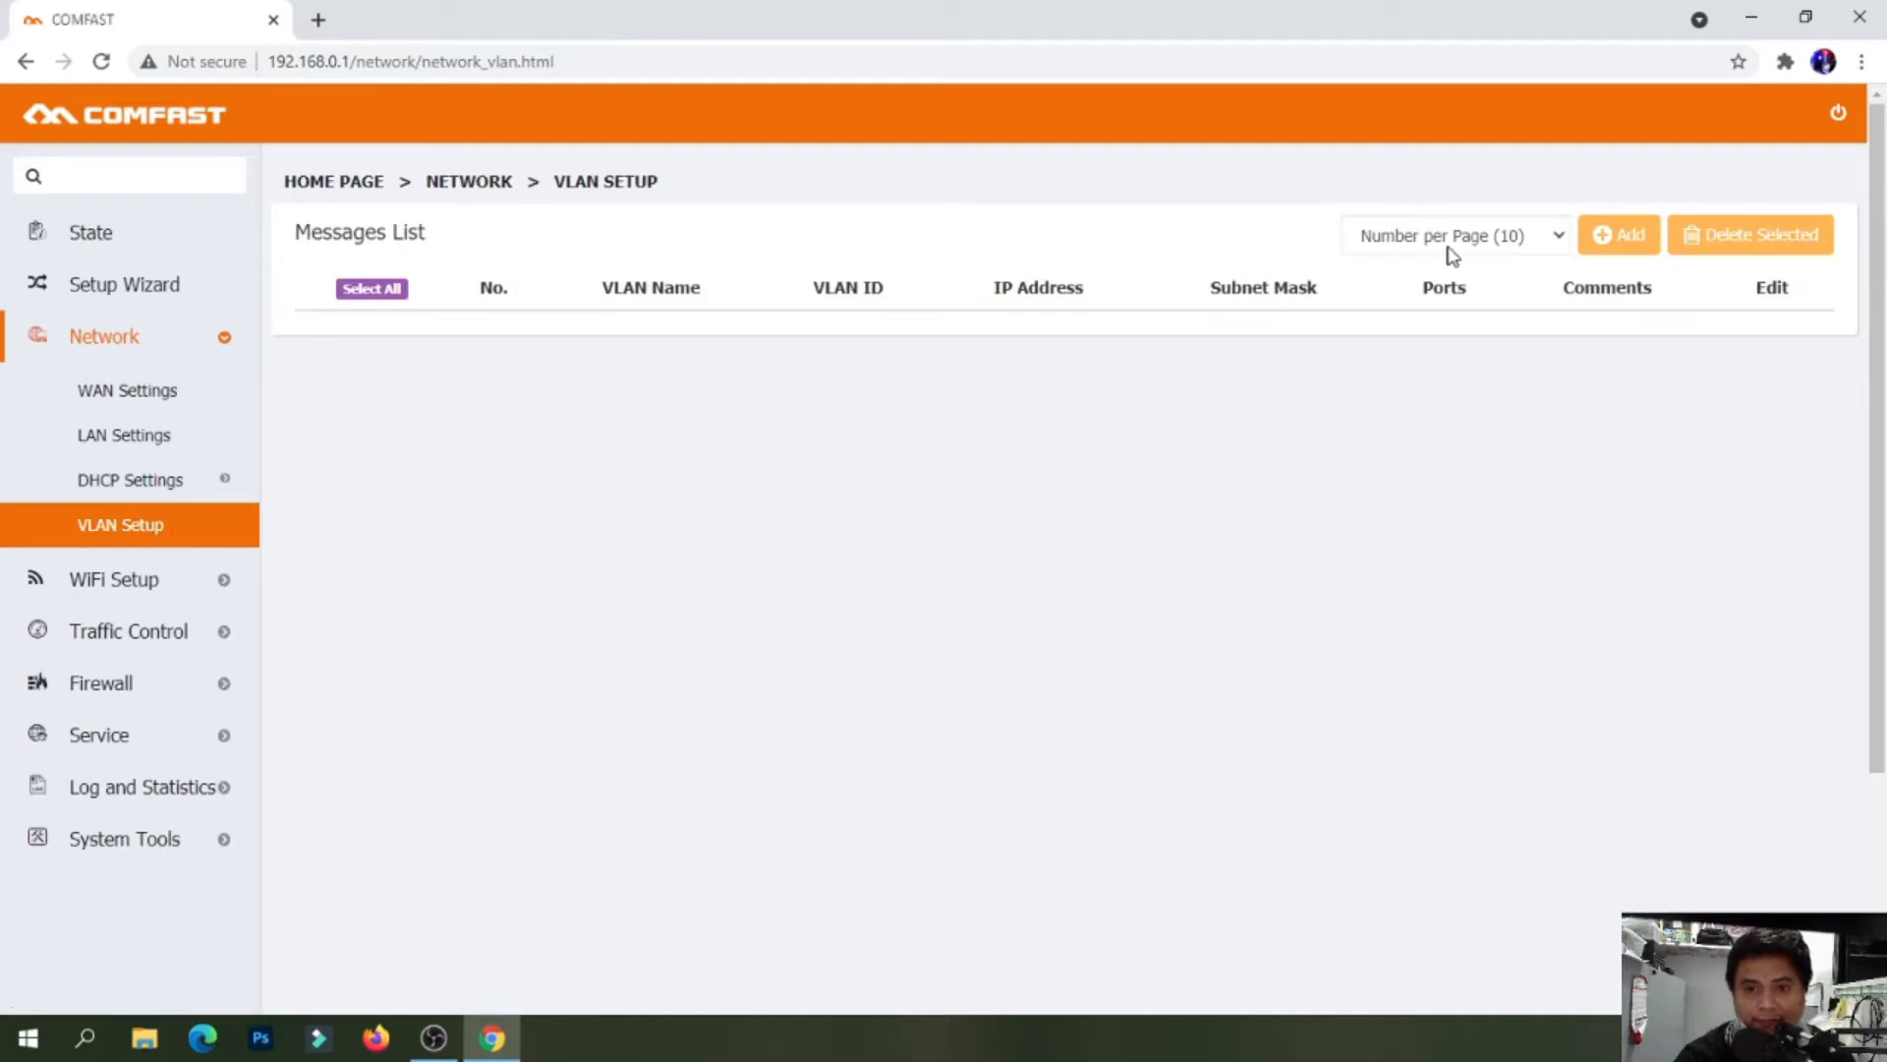
{"action": "left_click", "coordinate": [1620, 241]}
{"action": "left_click", "coordinate": [989, 247]}
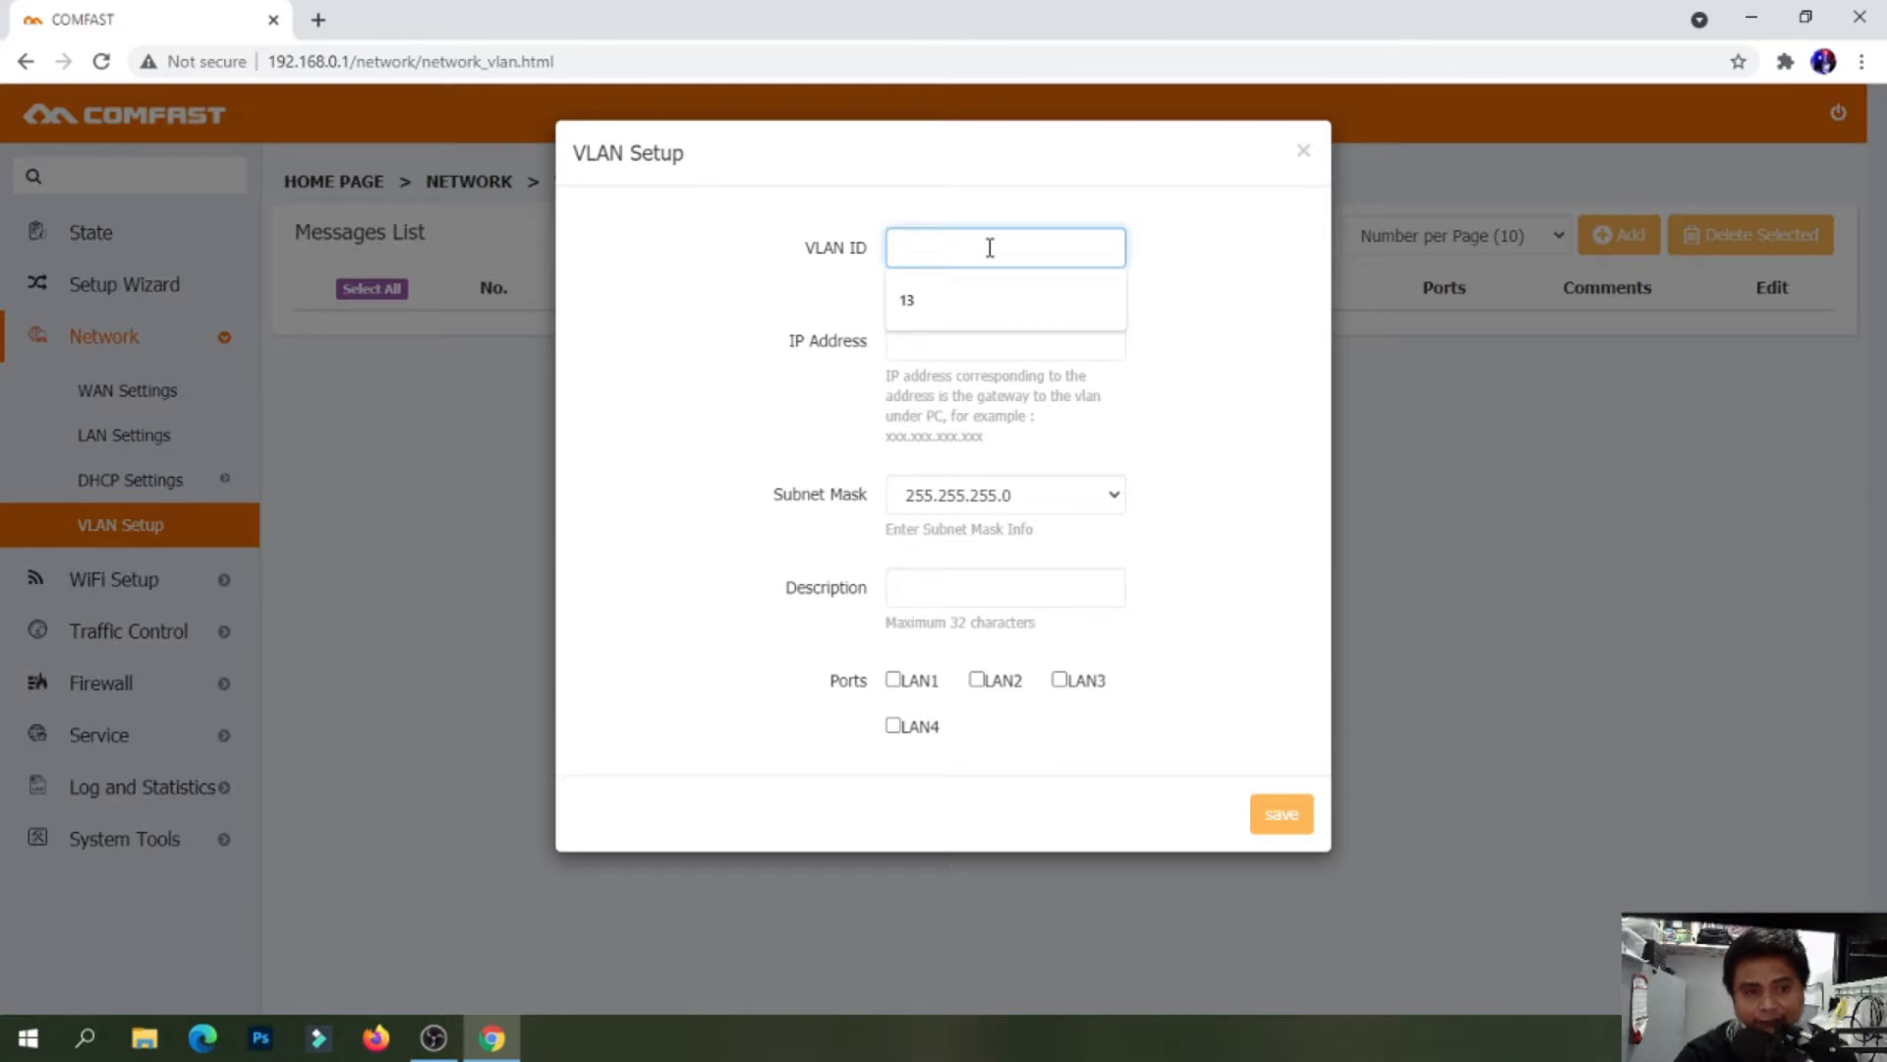
Enter VLAN ID 88 with gateway address 192.168.1.123
{"action": "left_click", "coordinate": [1180, 265]}
{"action": "left_click", "coordinate": [1012, 247]}
{"action": "left_click", "coordinate": [905, 250]}
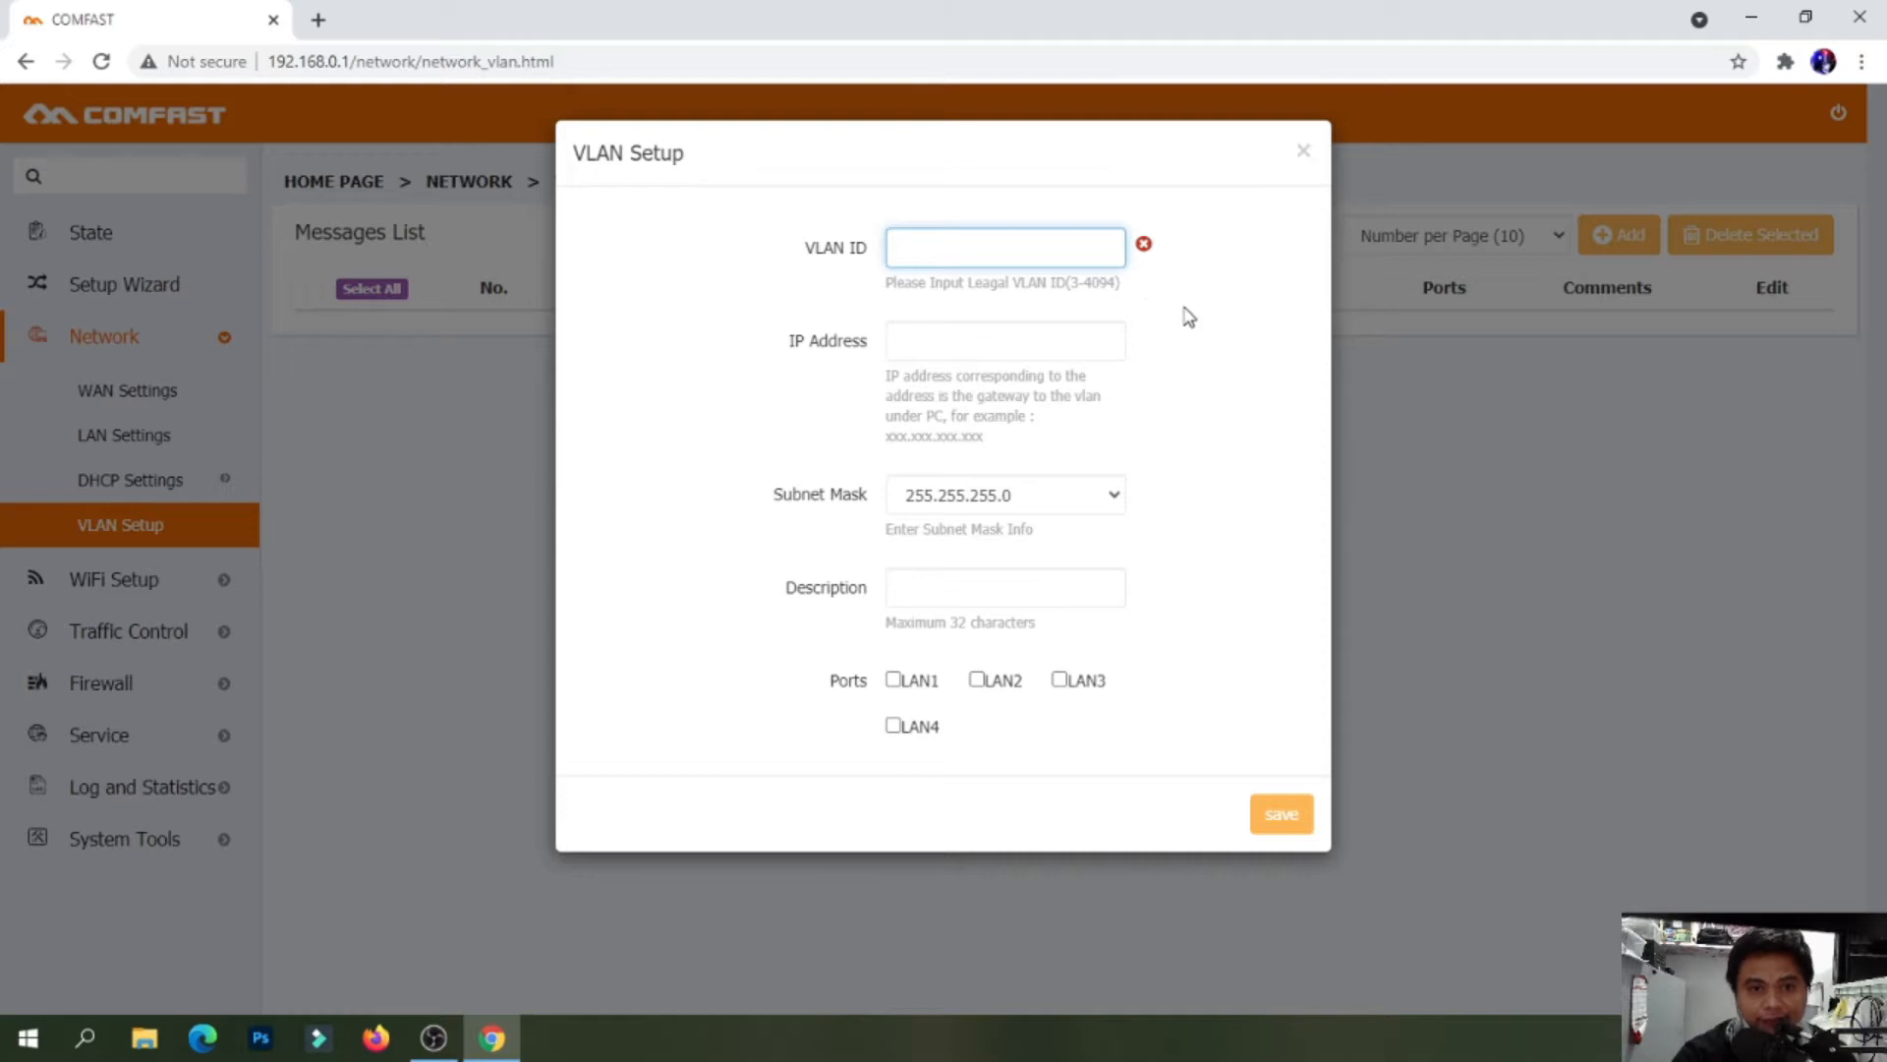
{"action": "left_click", "coordinate": [1000, 252]}
{"action": "type", "text": "88"}
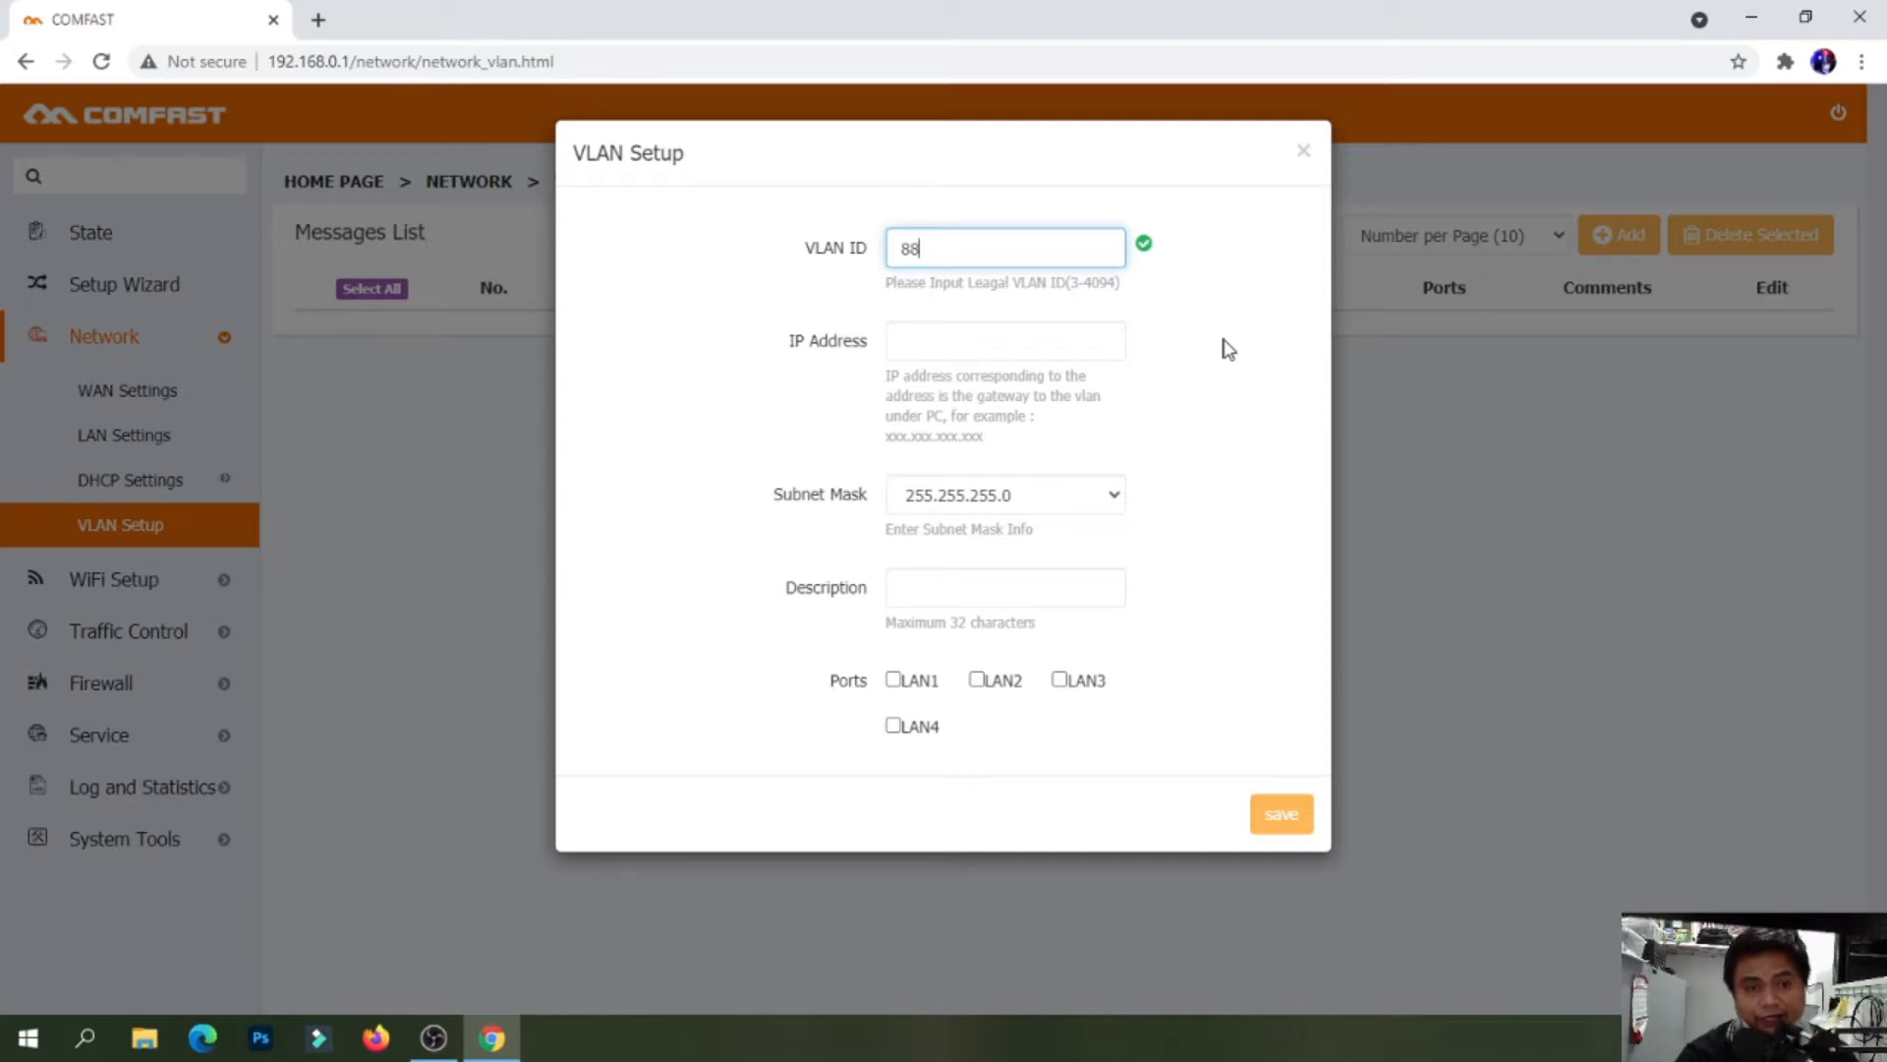
{"action": "left_click", "coordinate": [966, 335]}
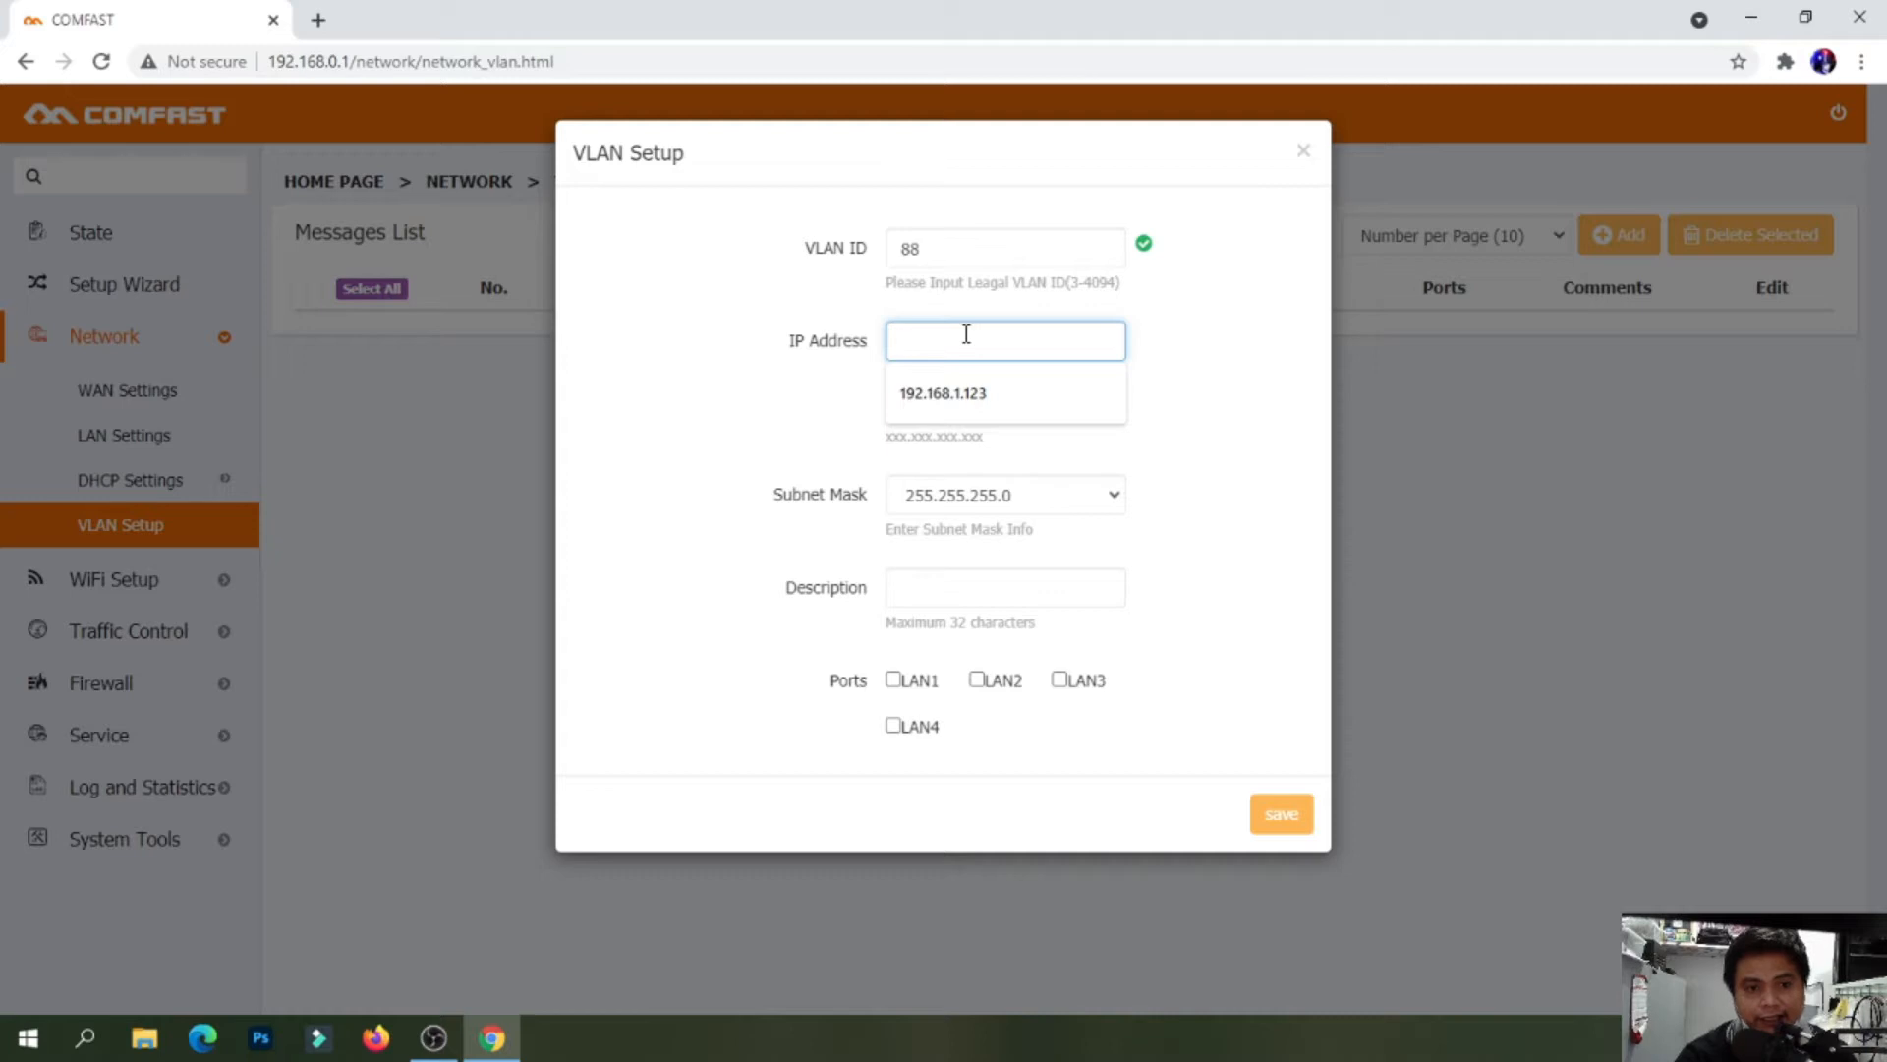
{"action": "left_click", "coordinate": [964, 392]}
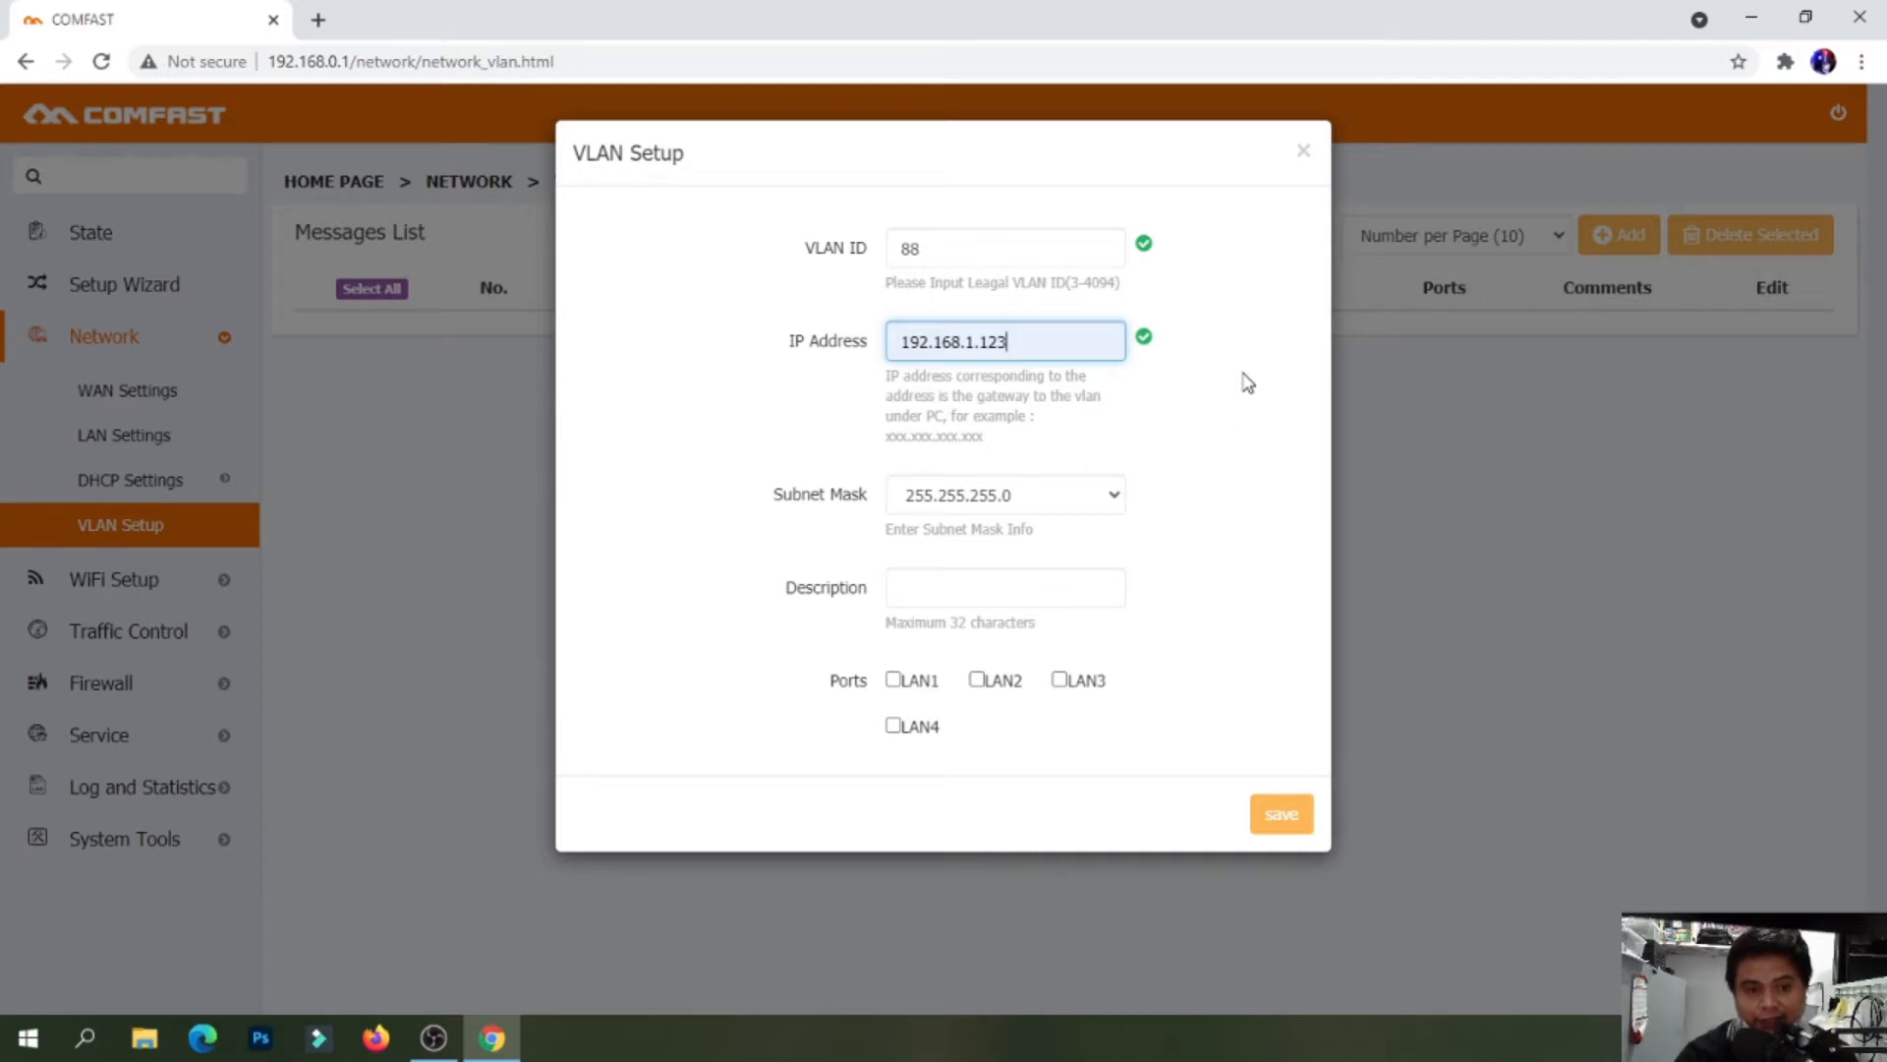
Assign ports LAN1, LAN2 and LAN3 to the VLAN, leaving LAN4 out, and save it
{"action": "left_click", "coordinate": [894, 684]}
{"action": "left_click", "coordinate": [979, 681]}
{"action": "left_click", "coordinate": [1059, 681]}
{"action": "left_click", "coordinate": [897, 728]}
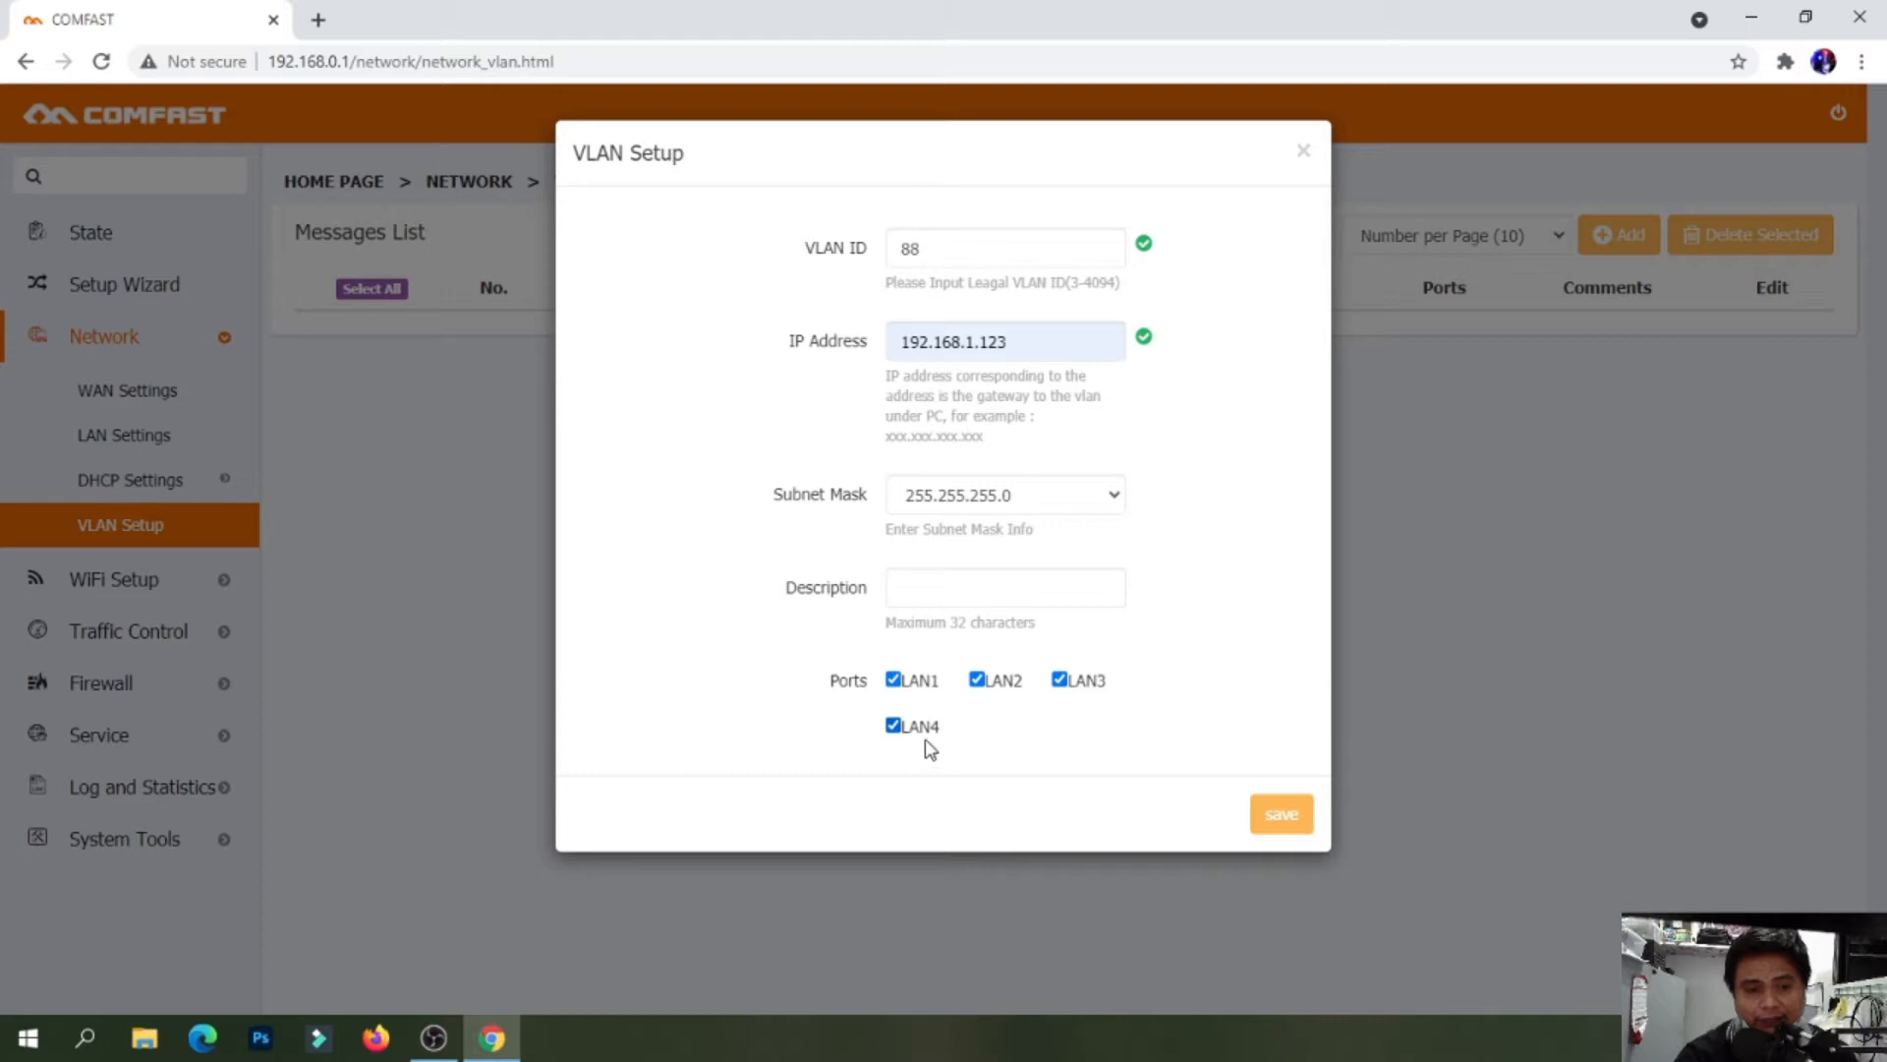
{"action": "left_click", "coordinate": [894, 726]}
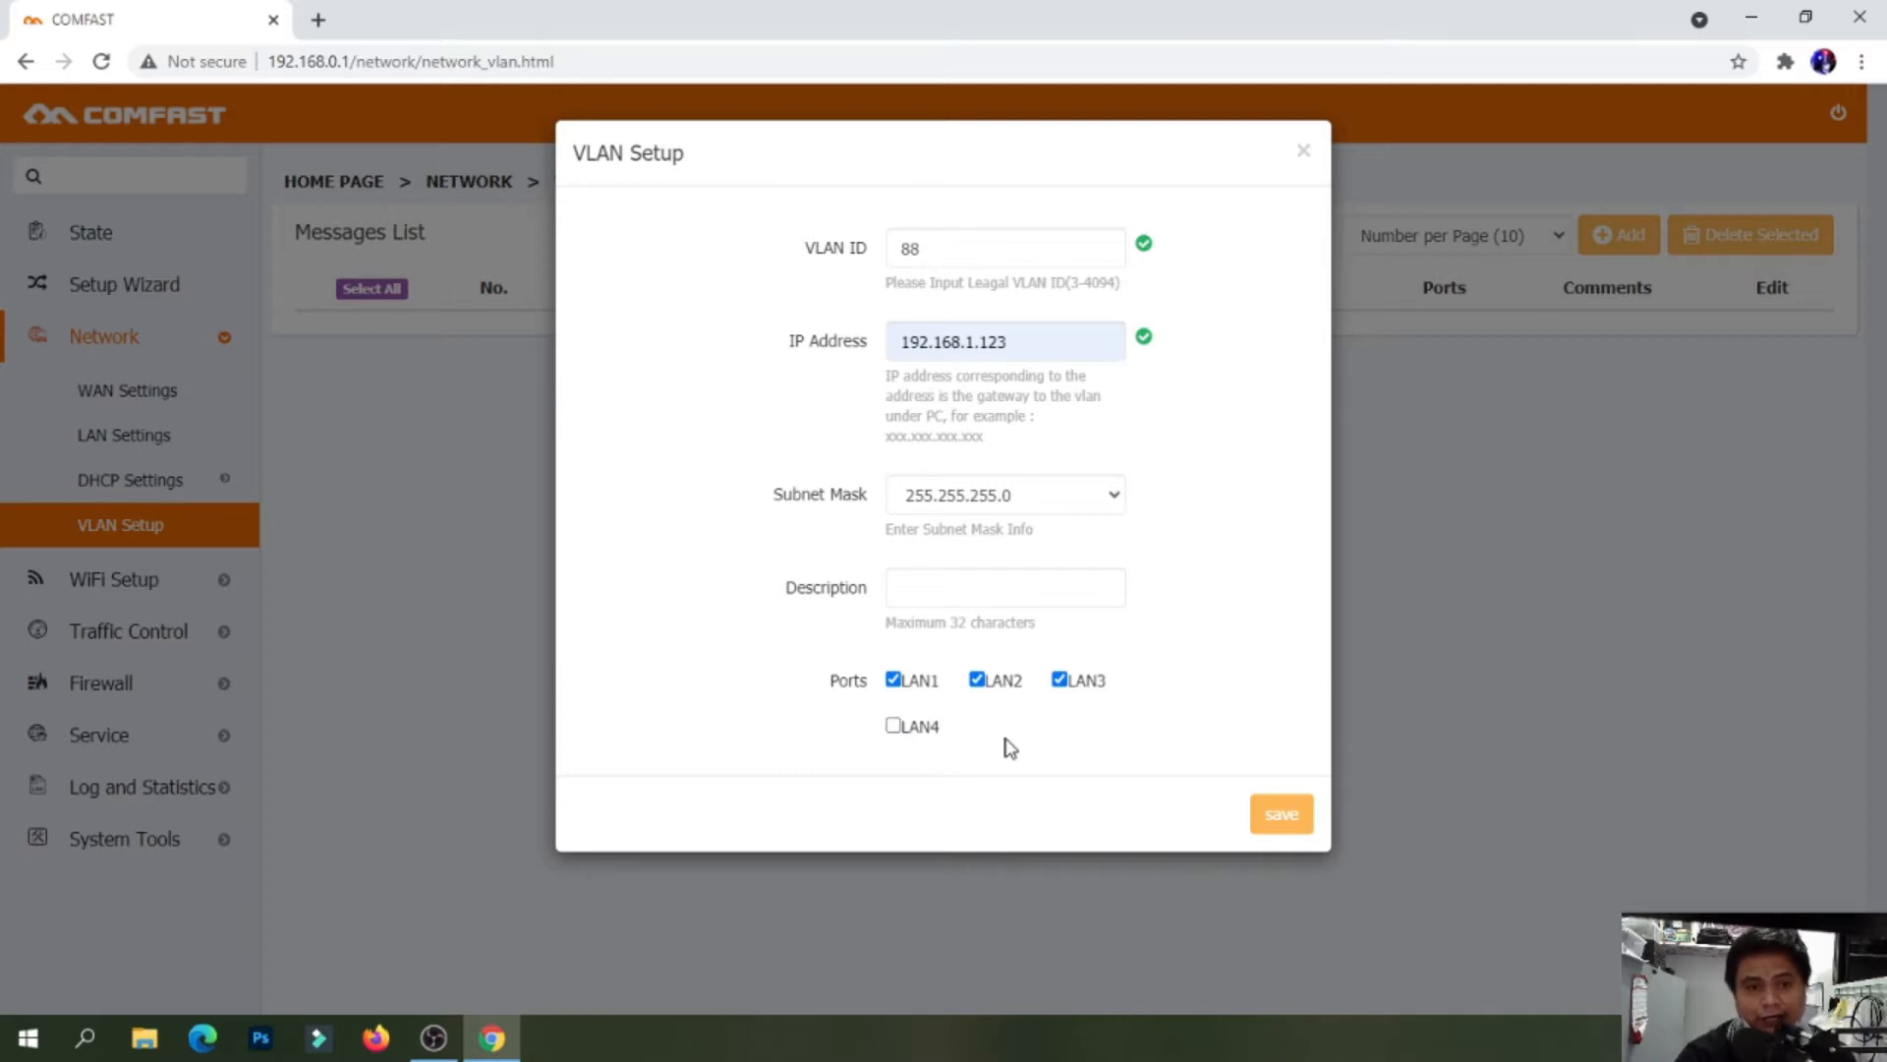
{"action": "left_click", "coordinate": [895, 727]}
{"action": "left_click", "coordinate": [895, 728]}
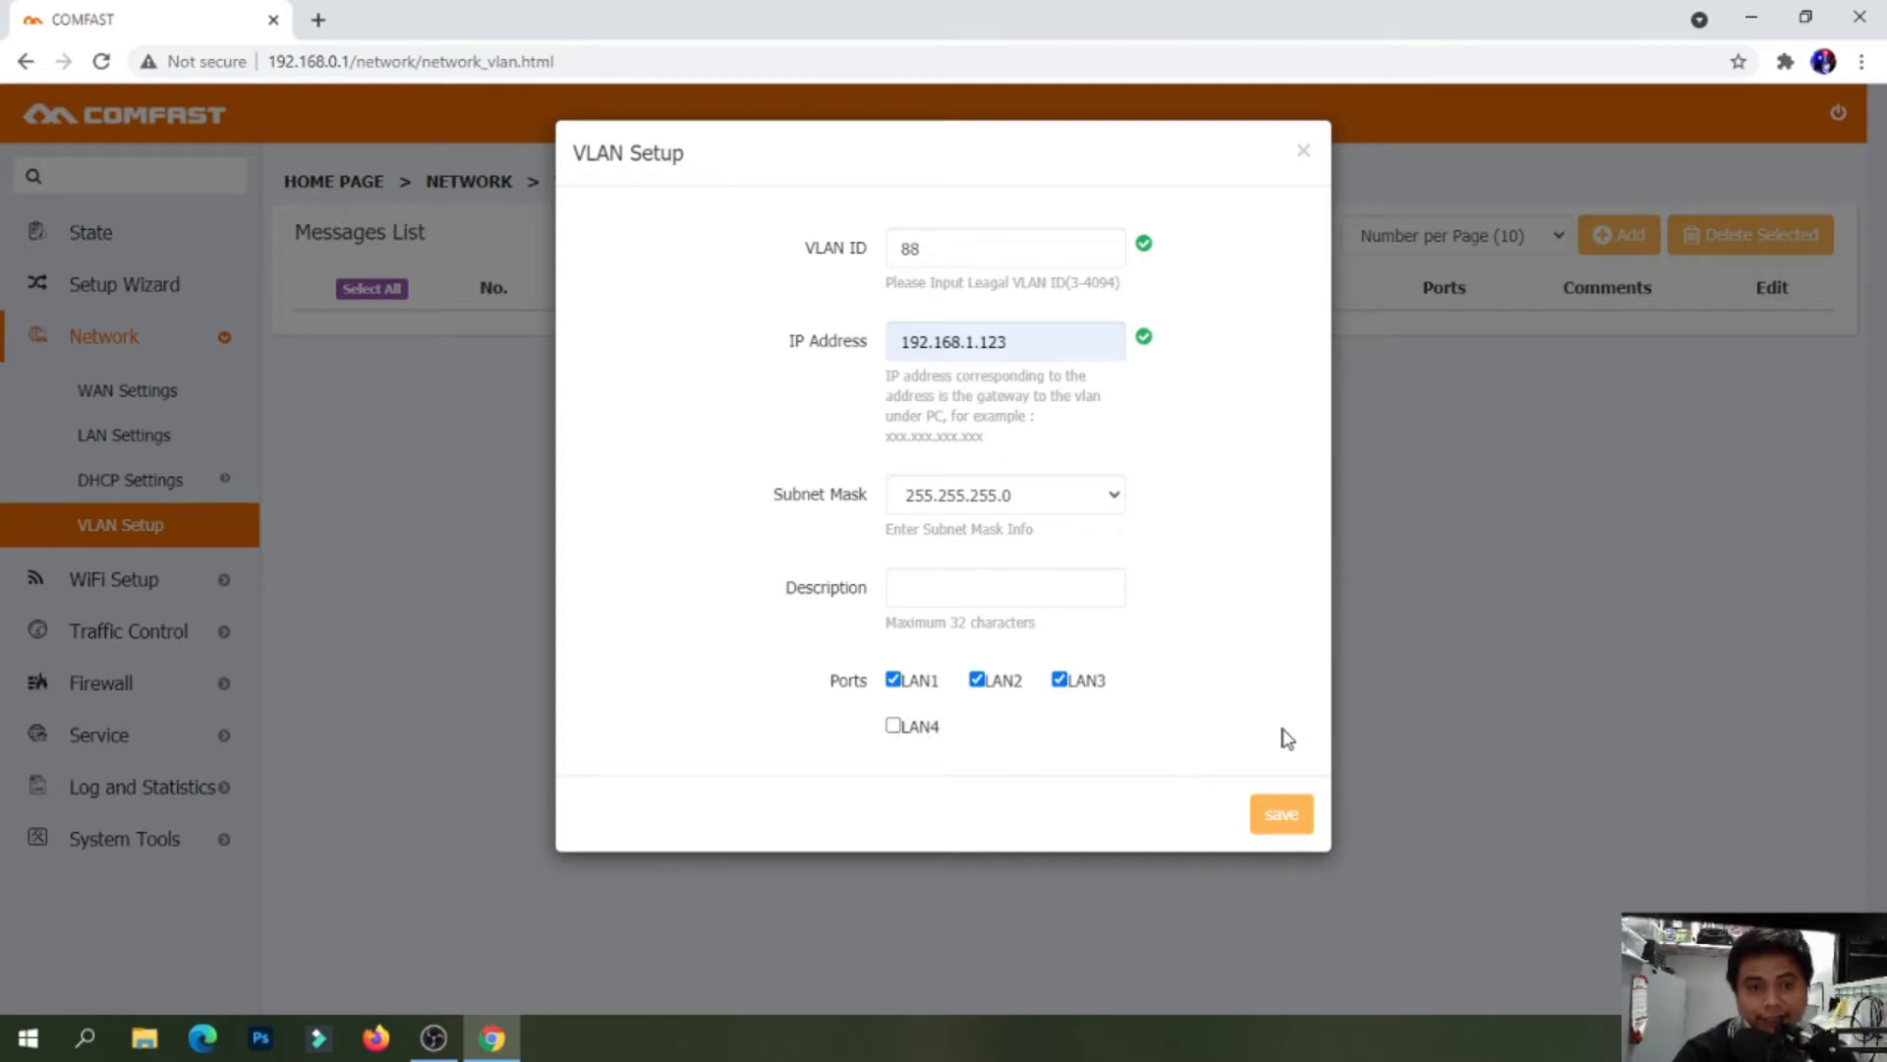
{"action": "left_click", "coordinate": [1295, 816]}
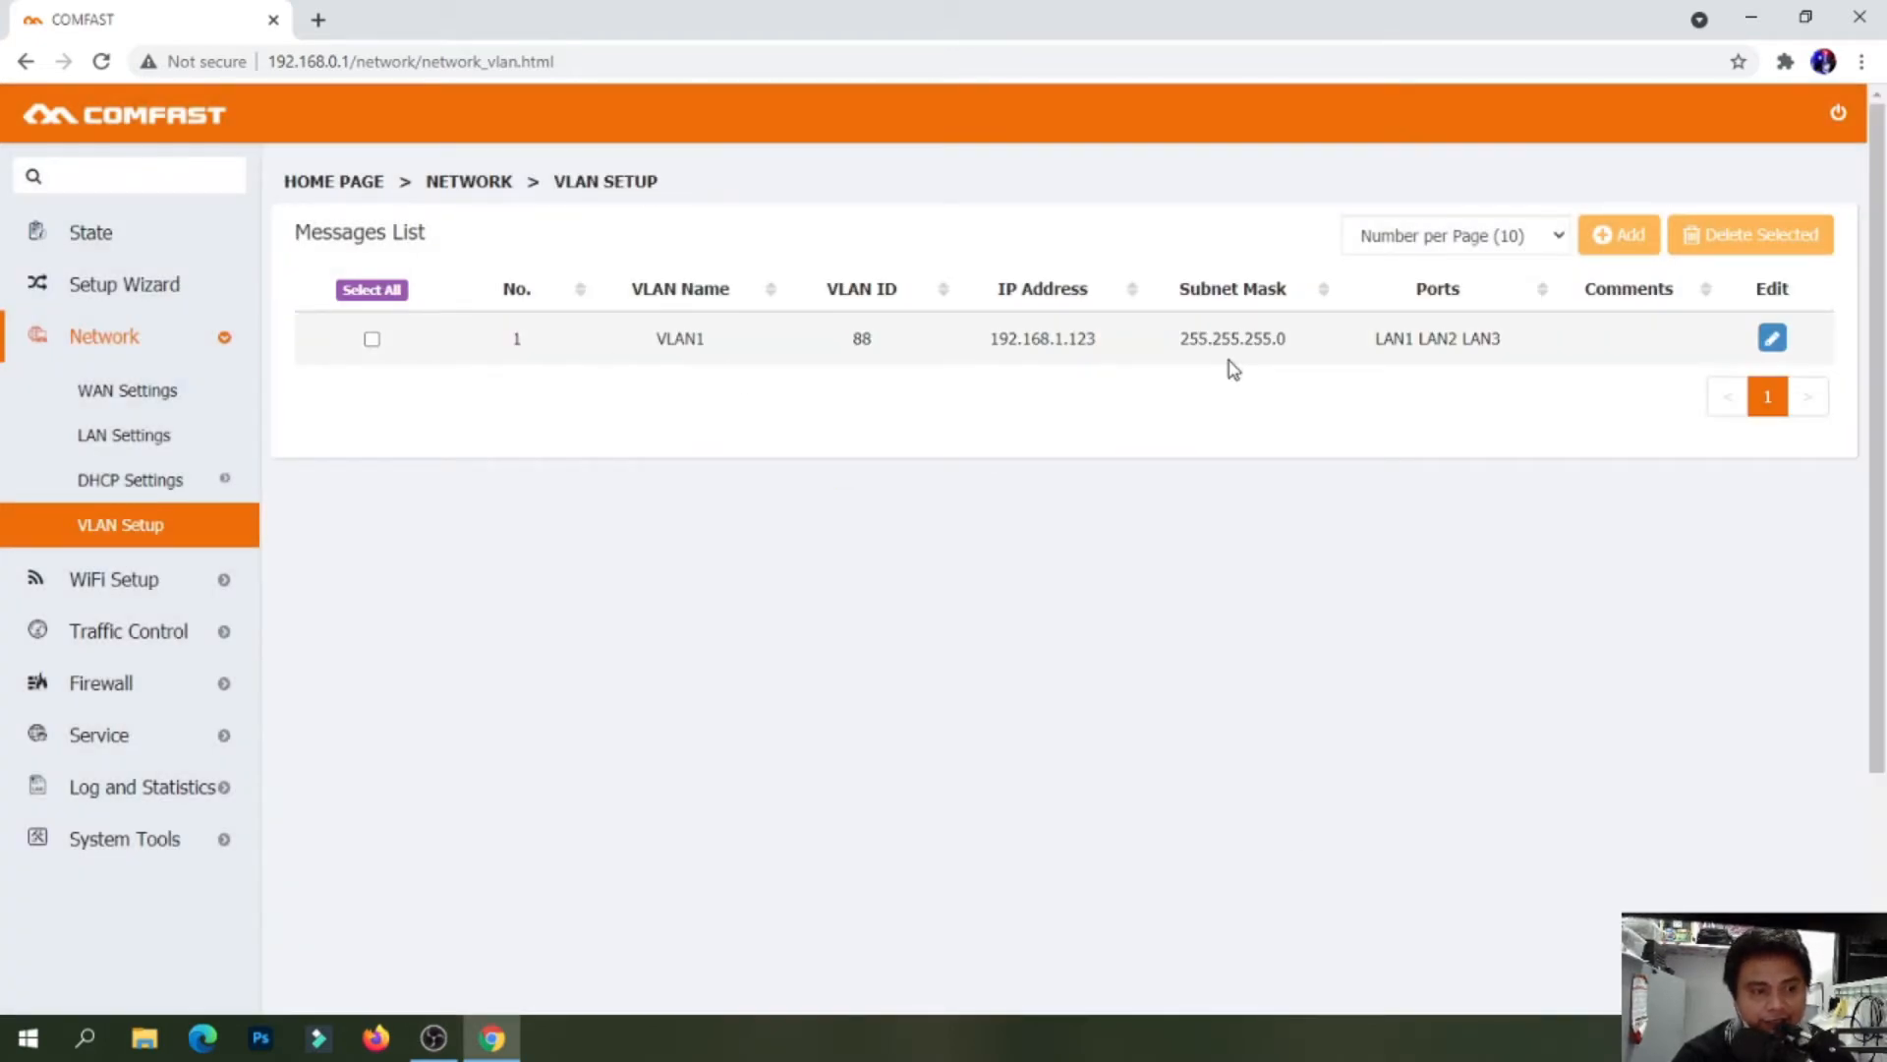
Open WiFi Setup > Basic Wireless, leaving the SSID 'Hay Le Piso wifi 1' unchanged
{"action": "left_click", "coordinate": [226, 584]}
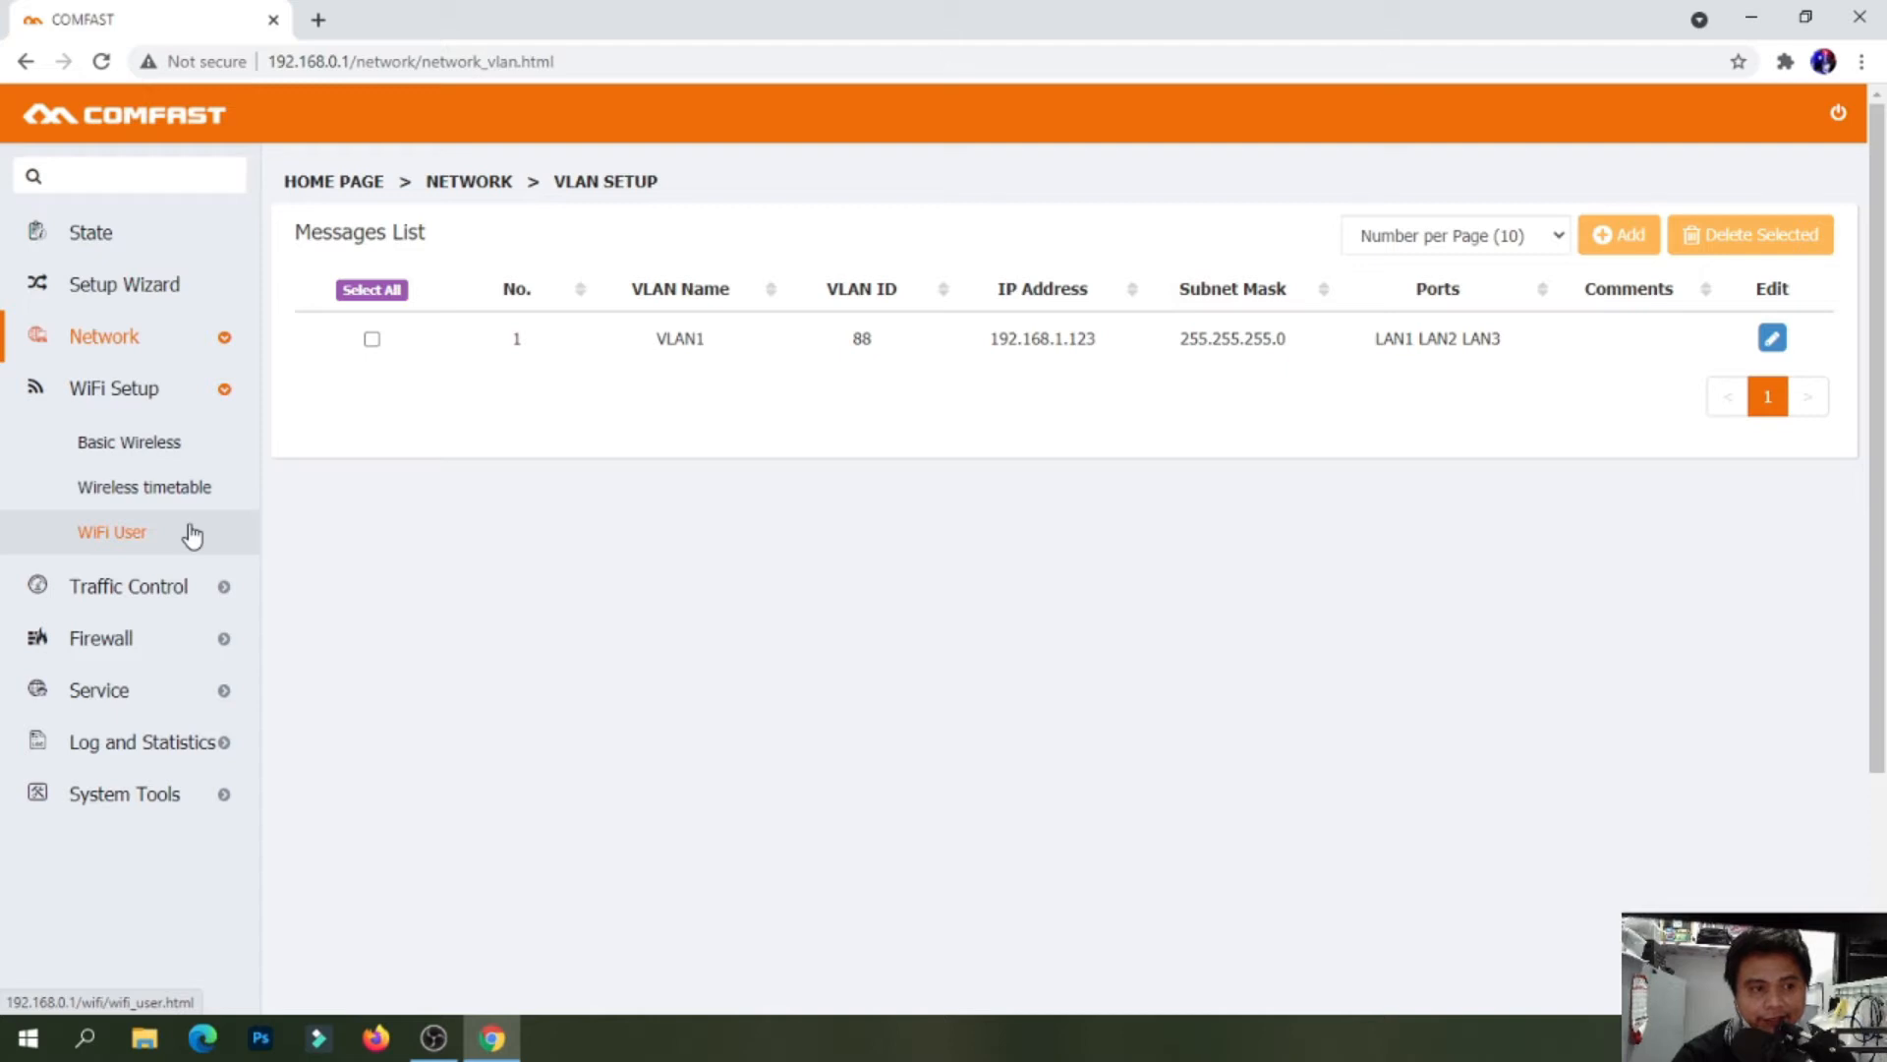
{"action": "left_click", "coordinate": [155, 460]}
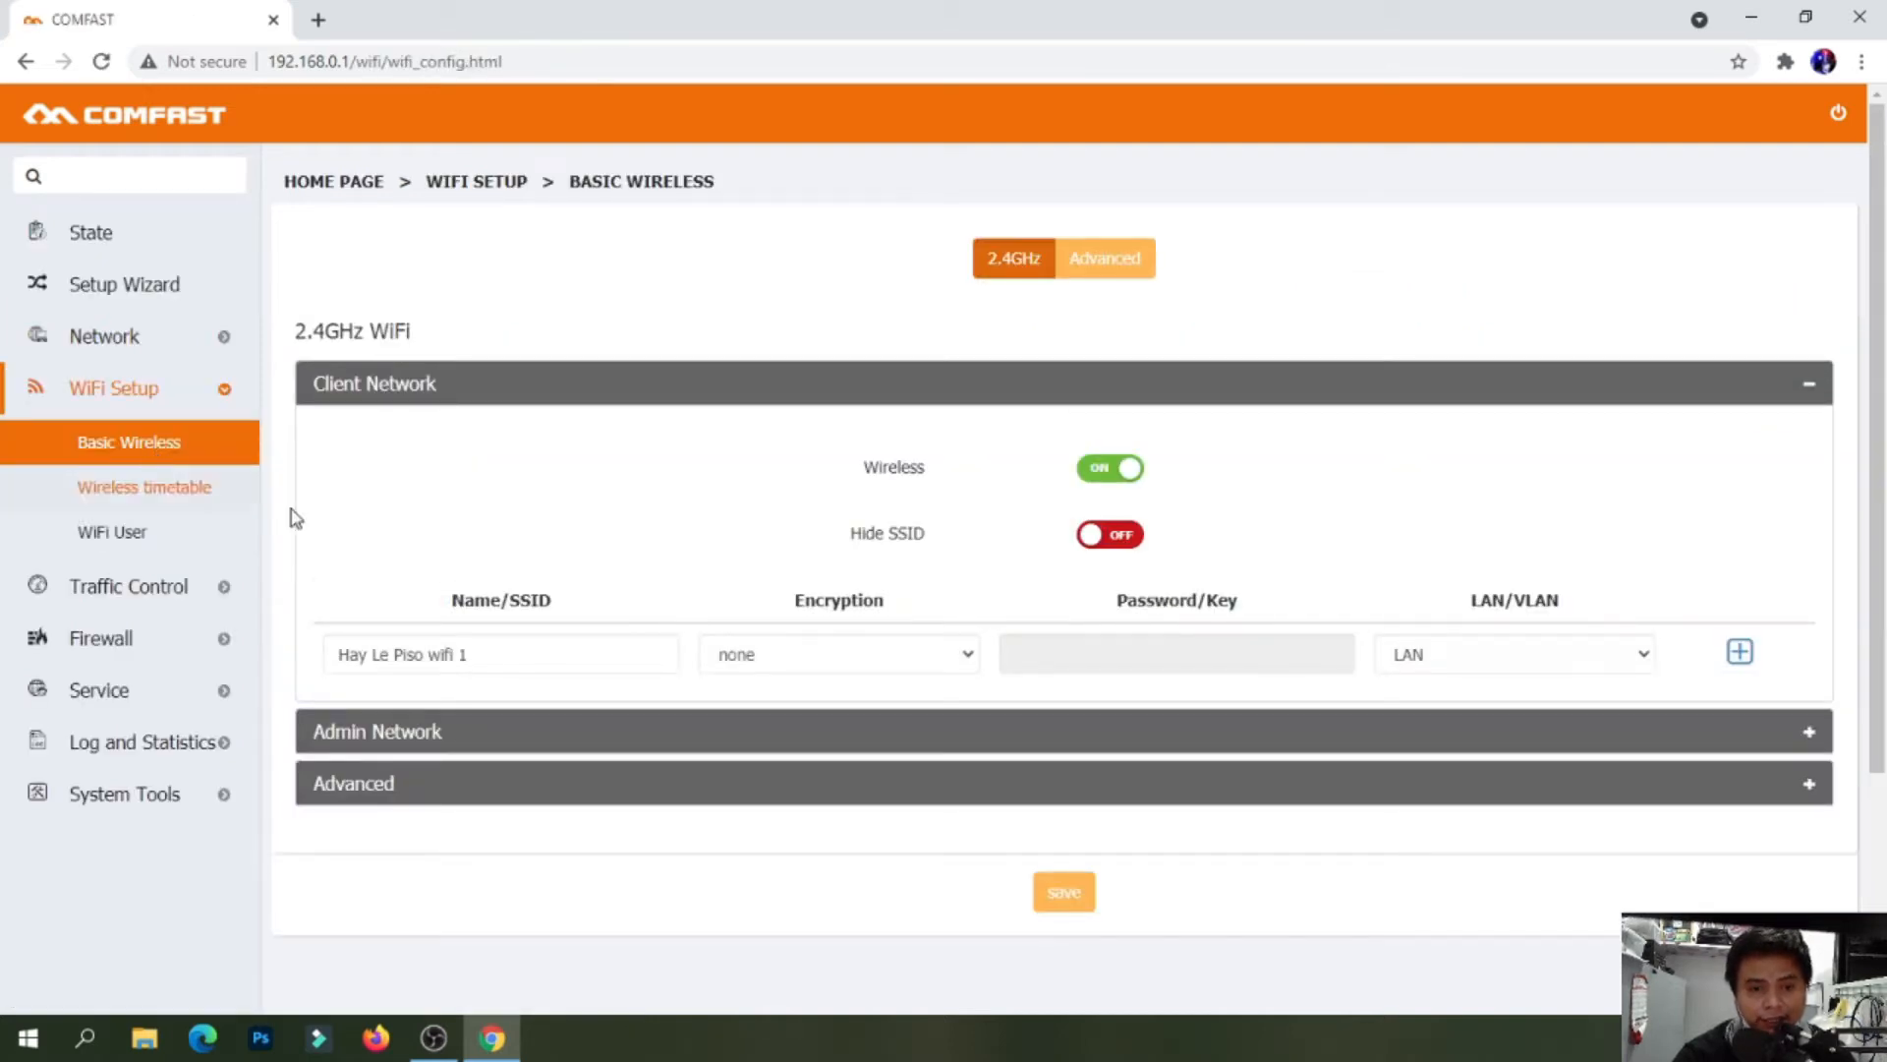
{"action": "left_click", "coordinate": [634, 652]}
{"action": "left_click_drag", "start_coordinate": [537, 649], "coordinate": [440, 653]}
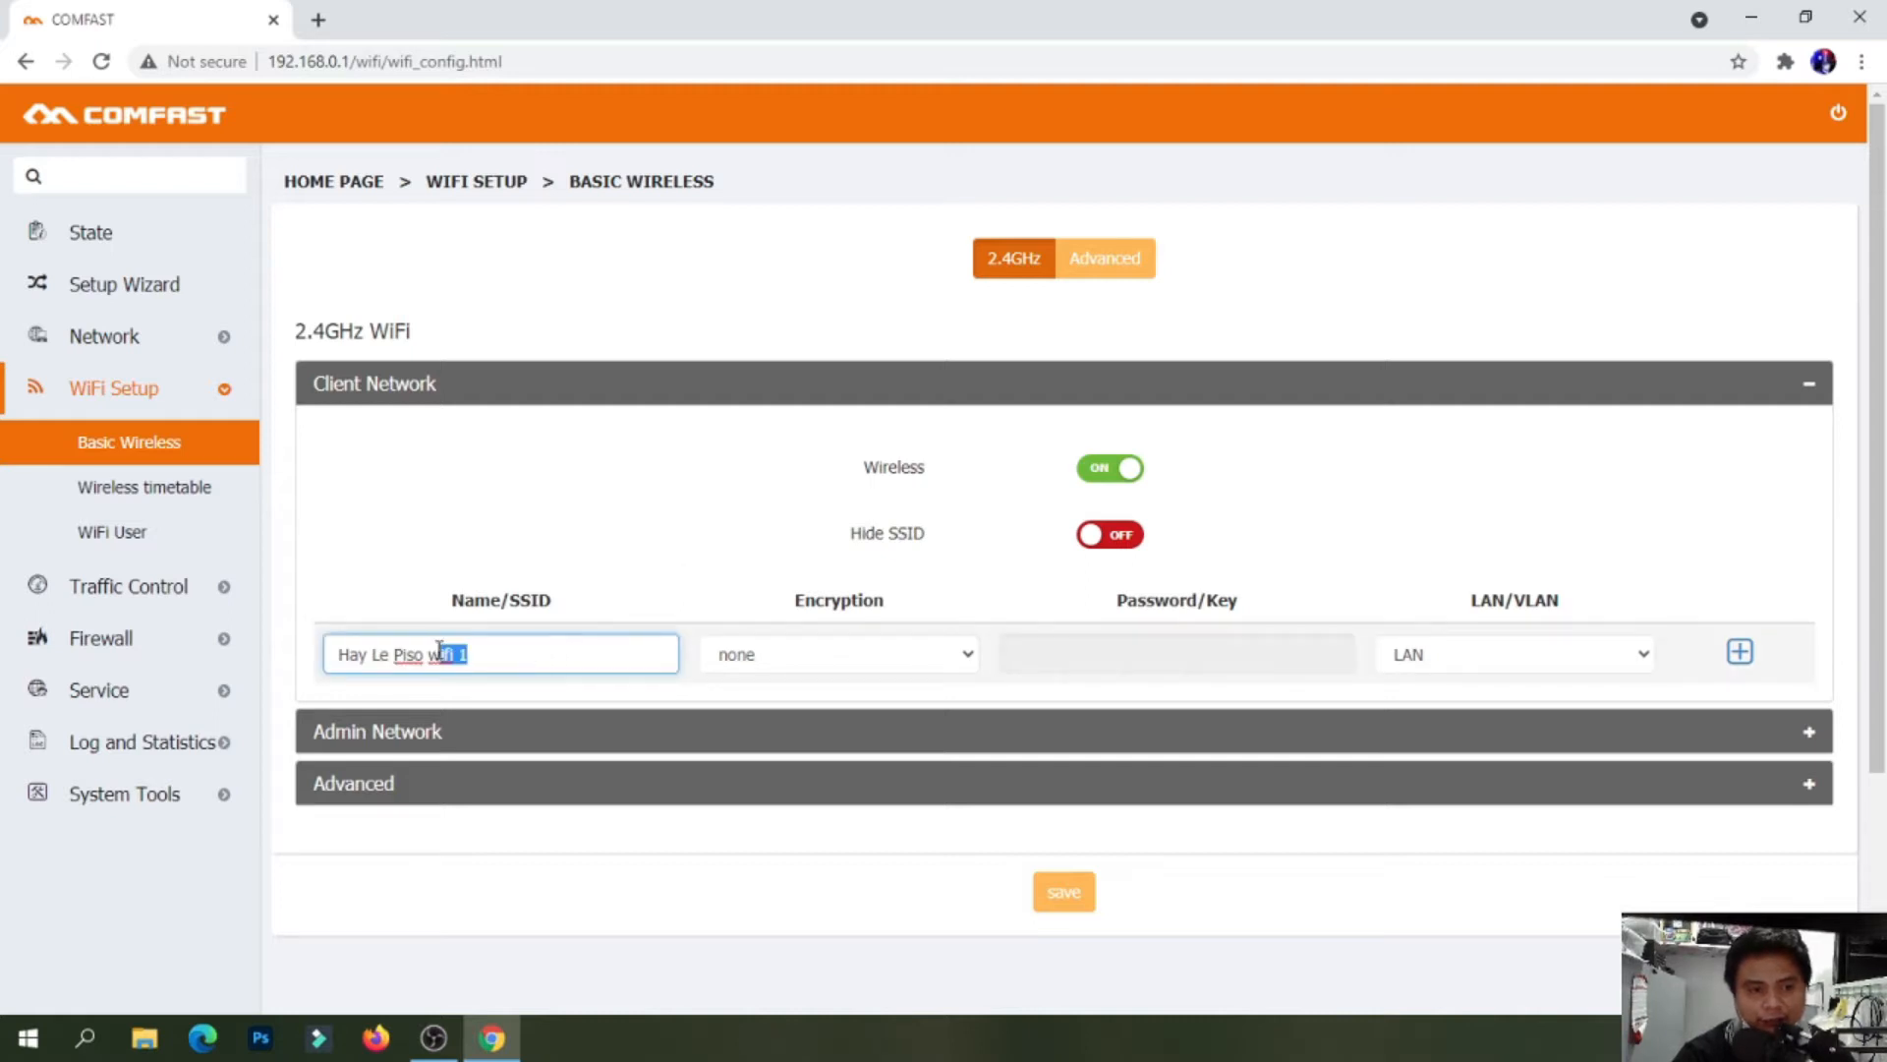
{"action": "key", "text": "BackSpace"}
{"action": "type", "text": "="}
{"action": "key", "text": "ctrl+z"}
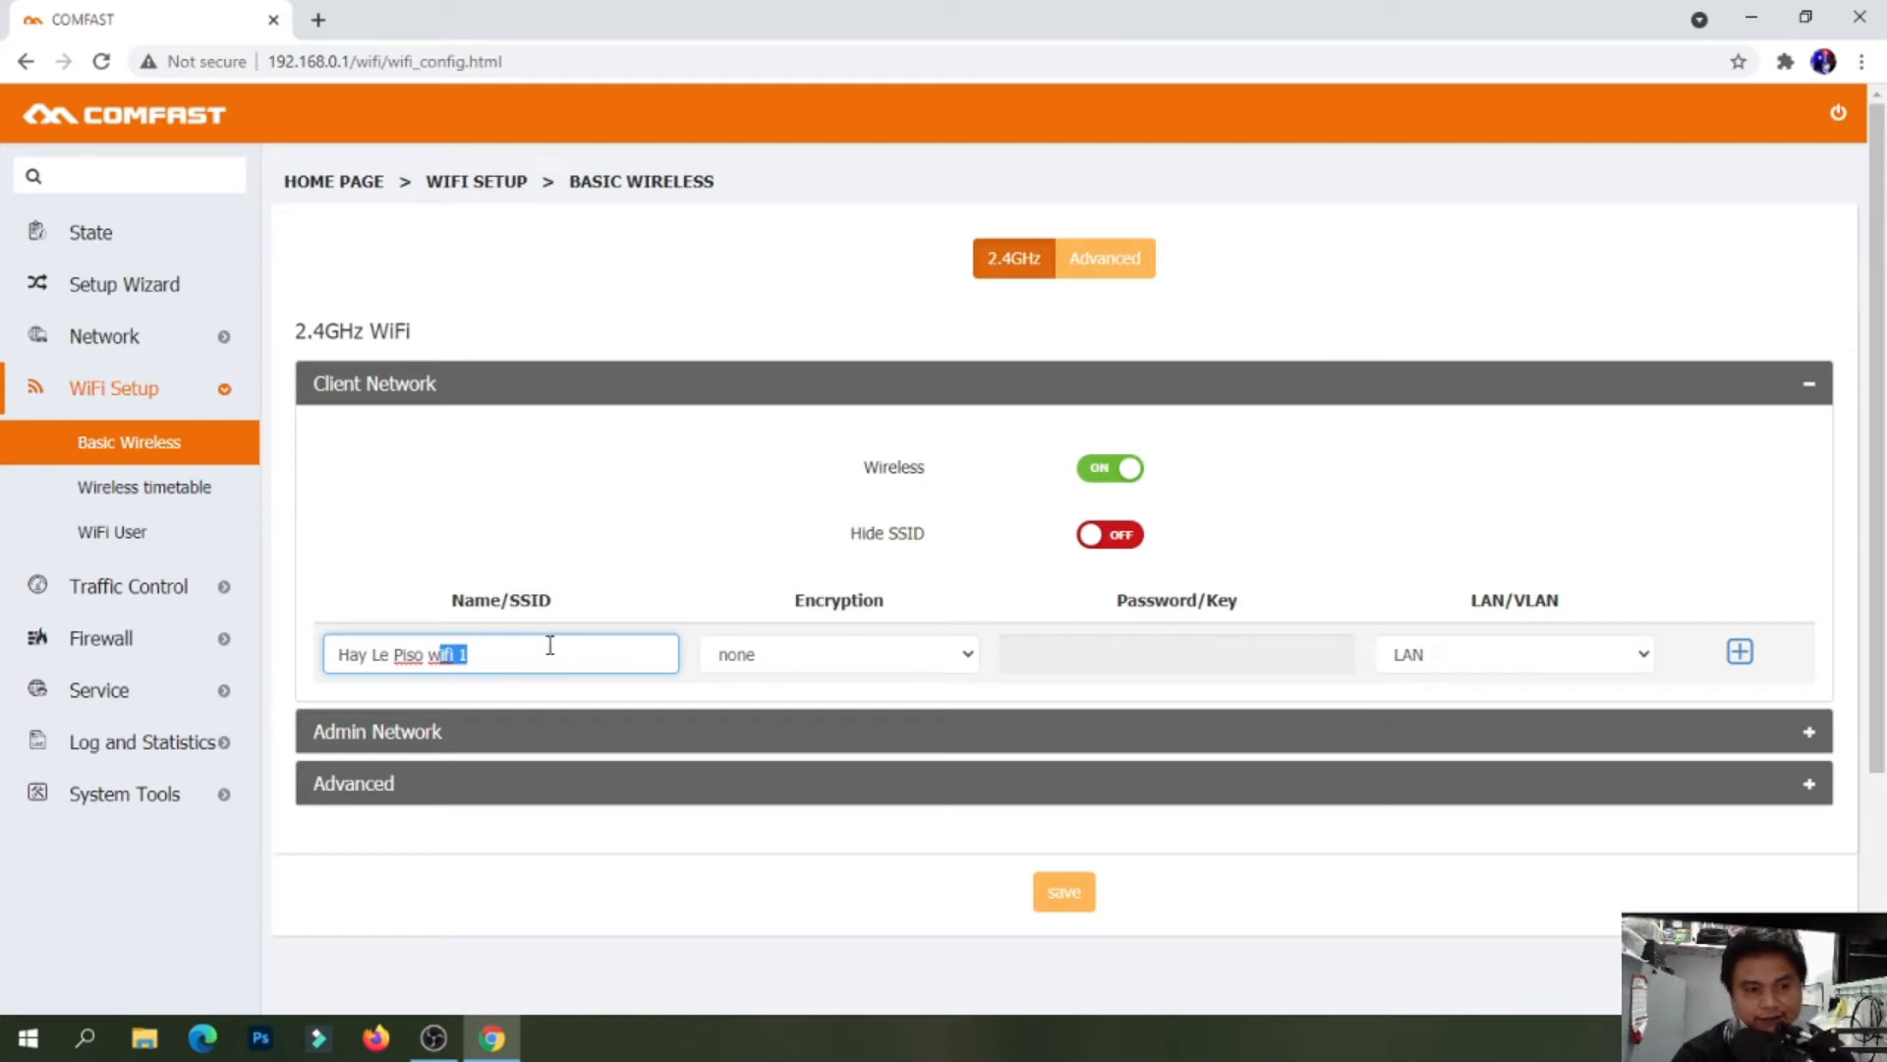
{"action": "left_click", "coordinate": [575, 646]}
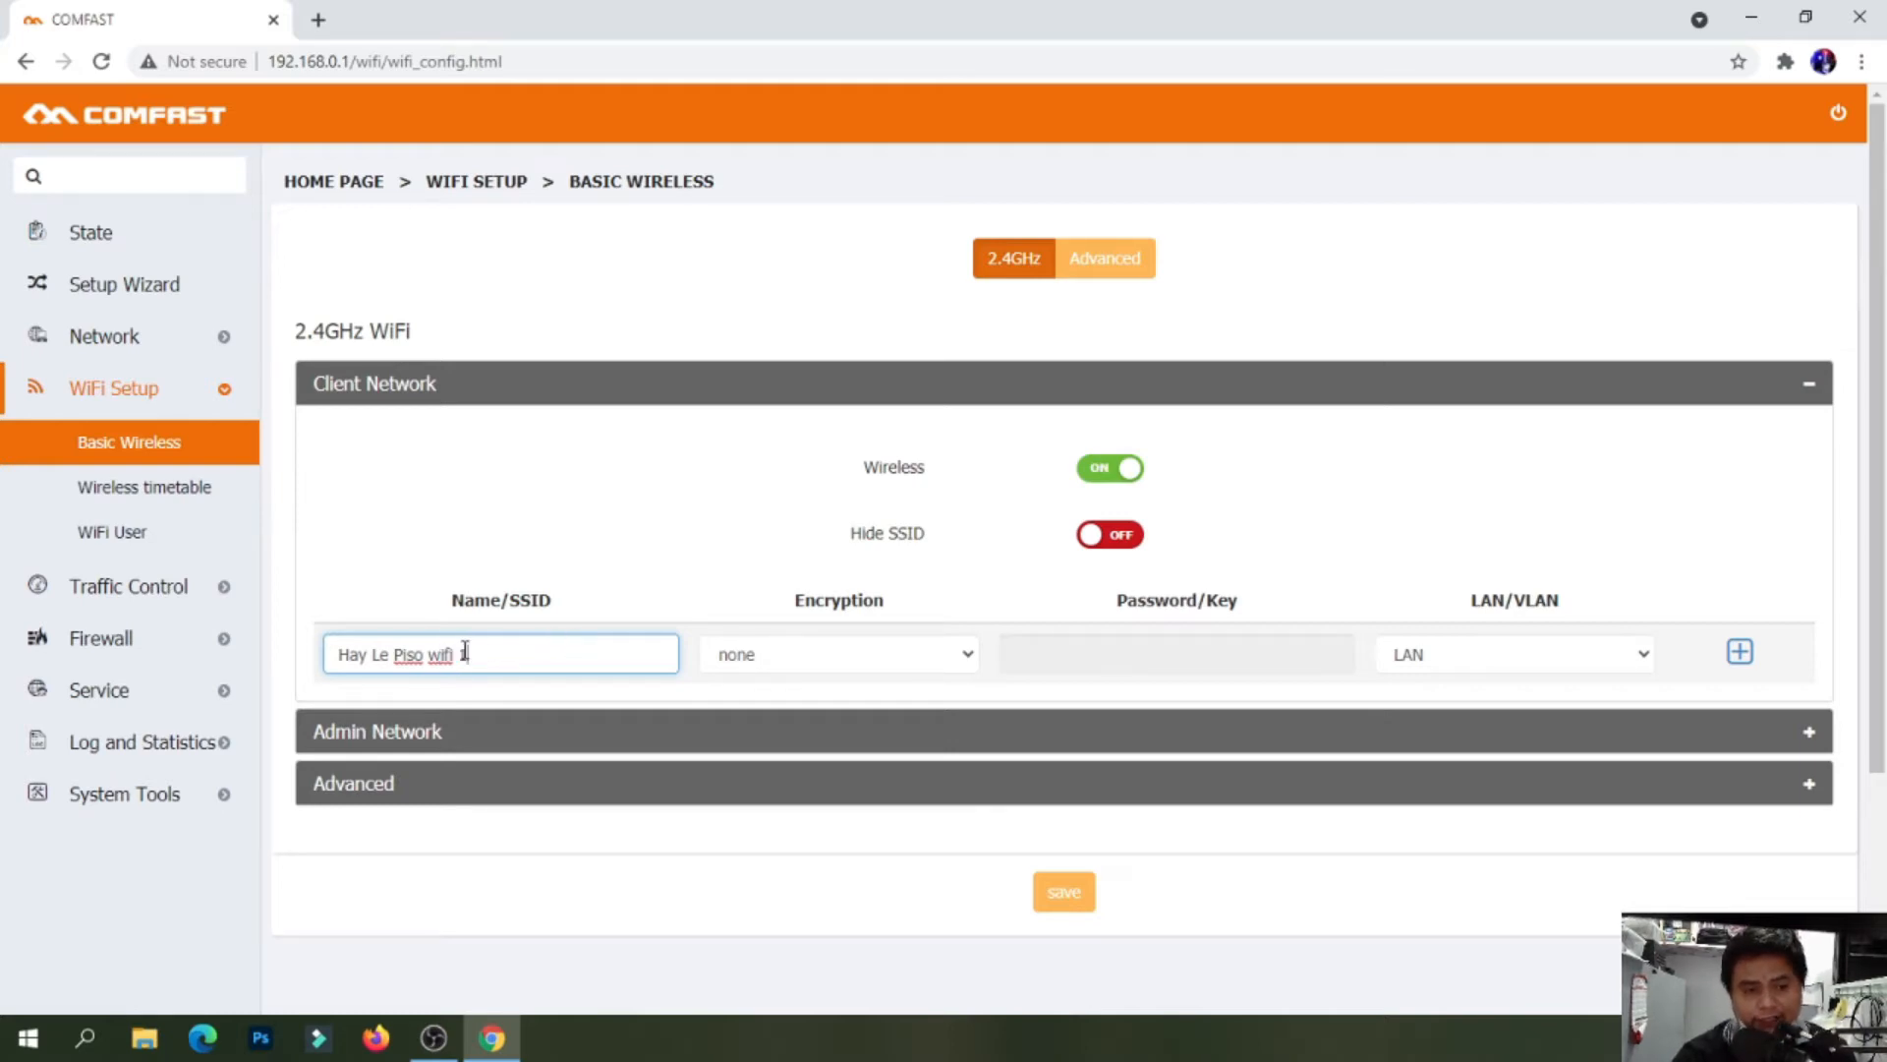
Keep encryption at none and assign the 2.4GHz client network to VLAN1
{"action": "left_click", "coordinate": [927, 651]}
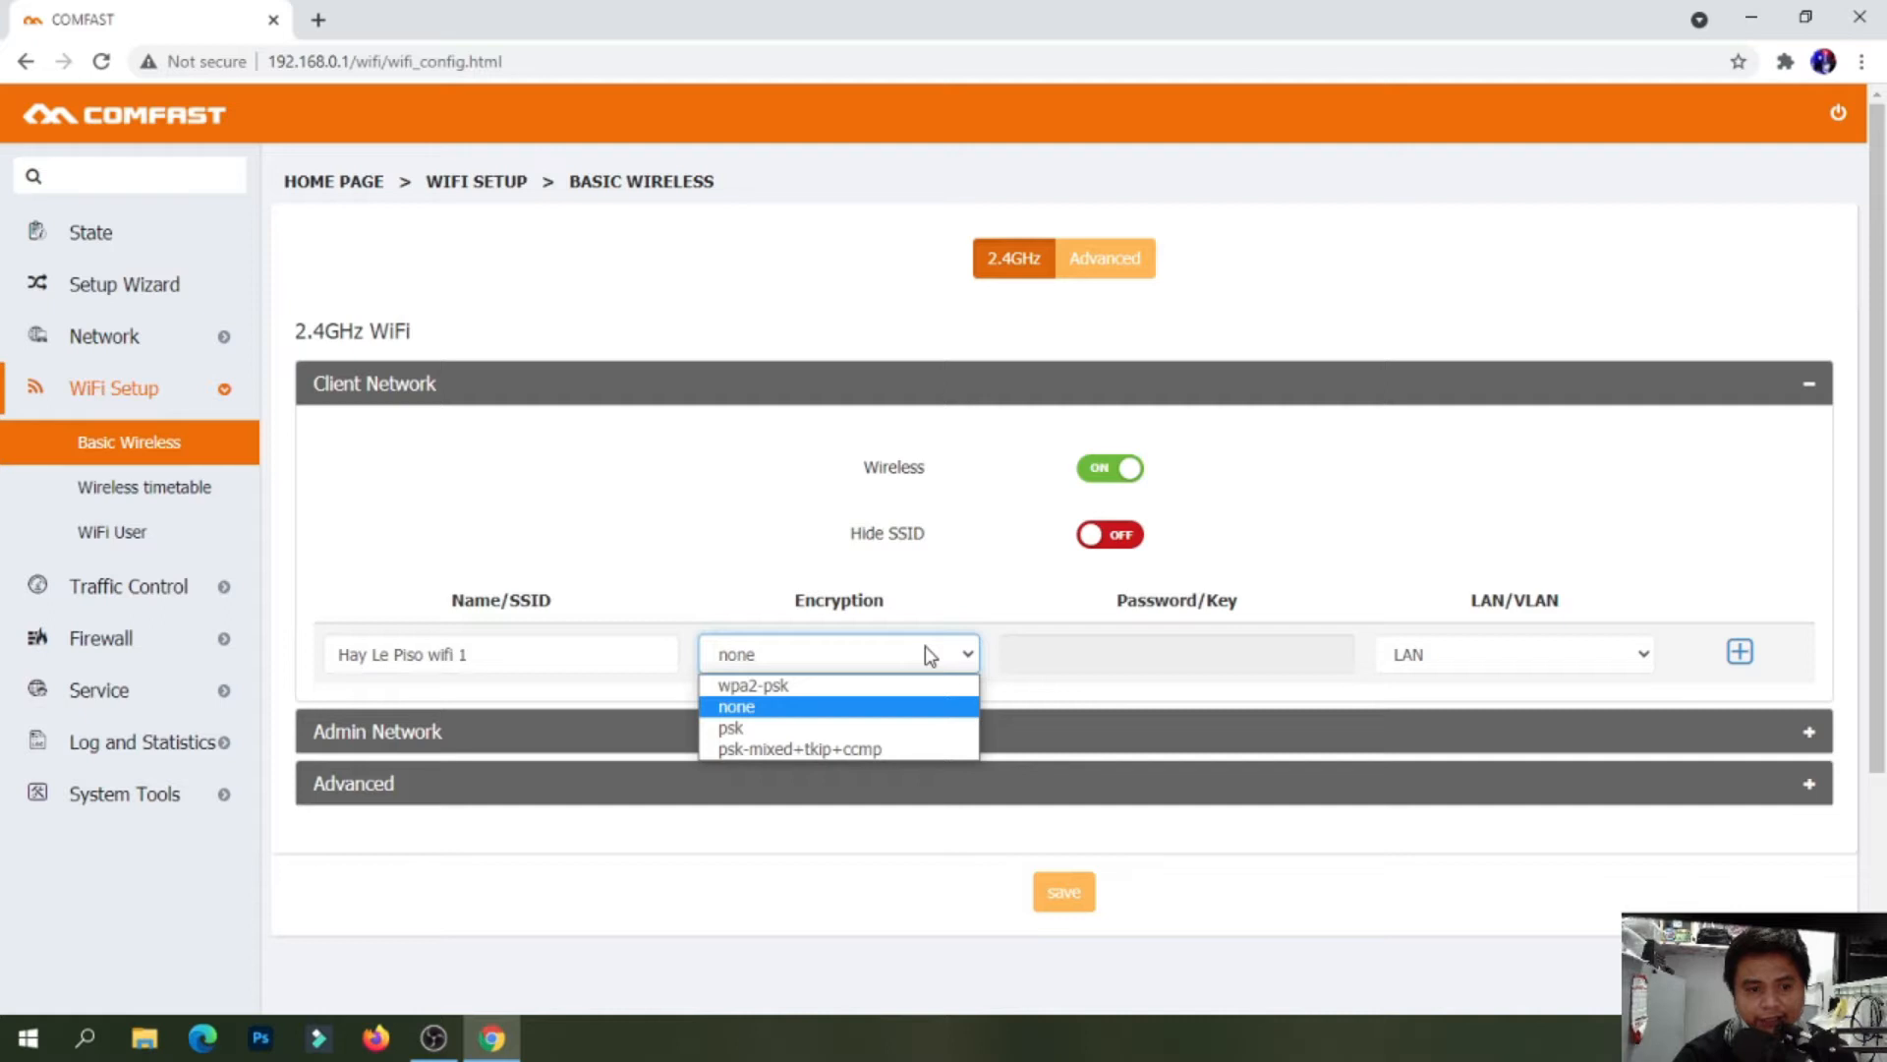
{"action": "left_click", "coordinate": [926, 656]}
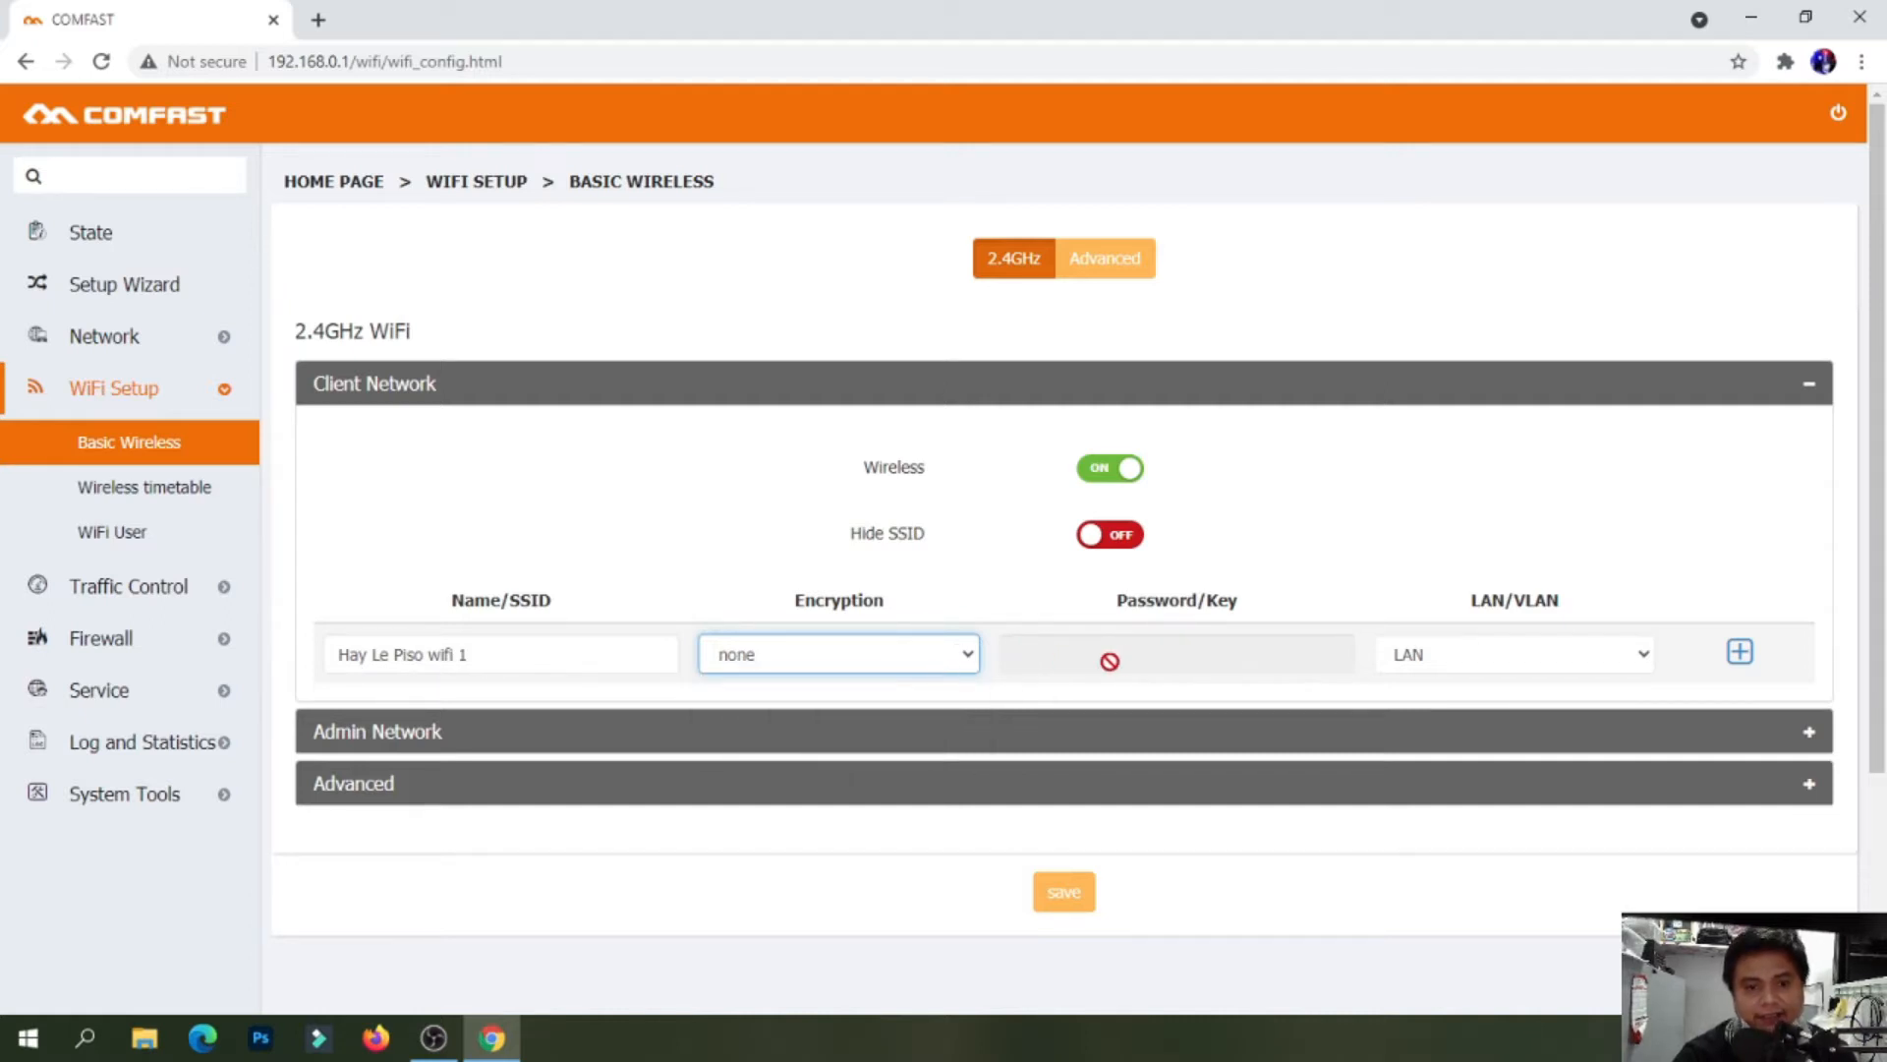
{"action": "left_click", "coordinate": [1591, 652]}
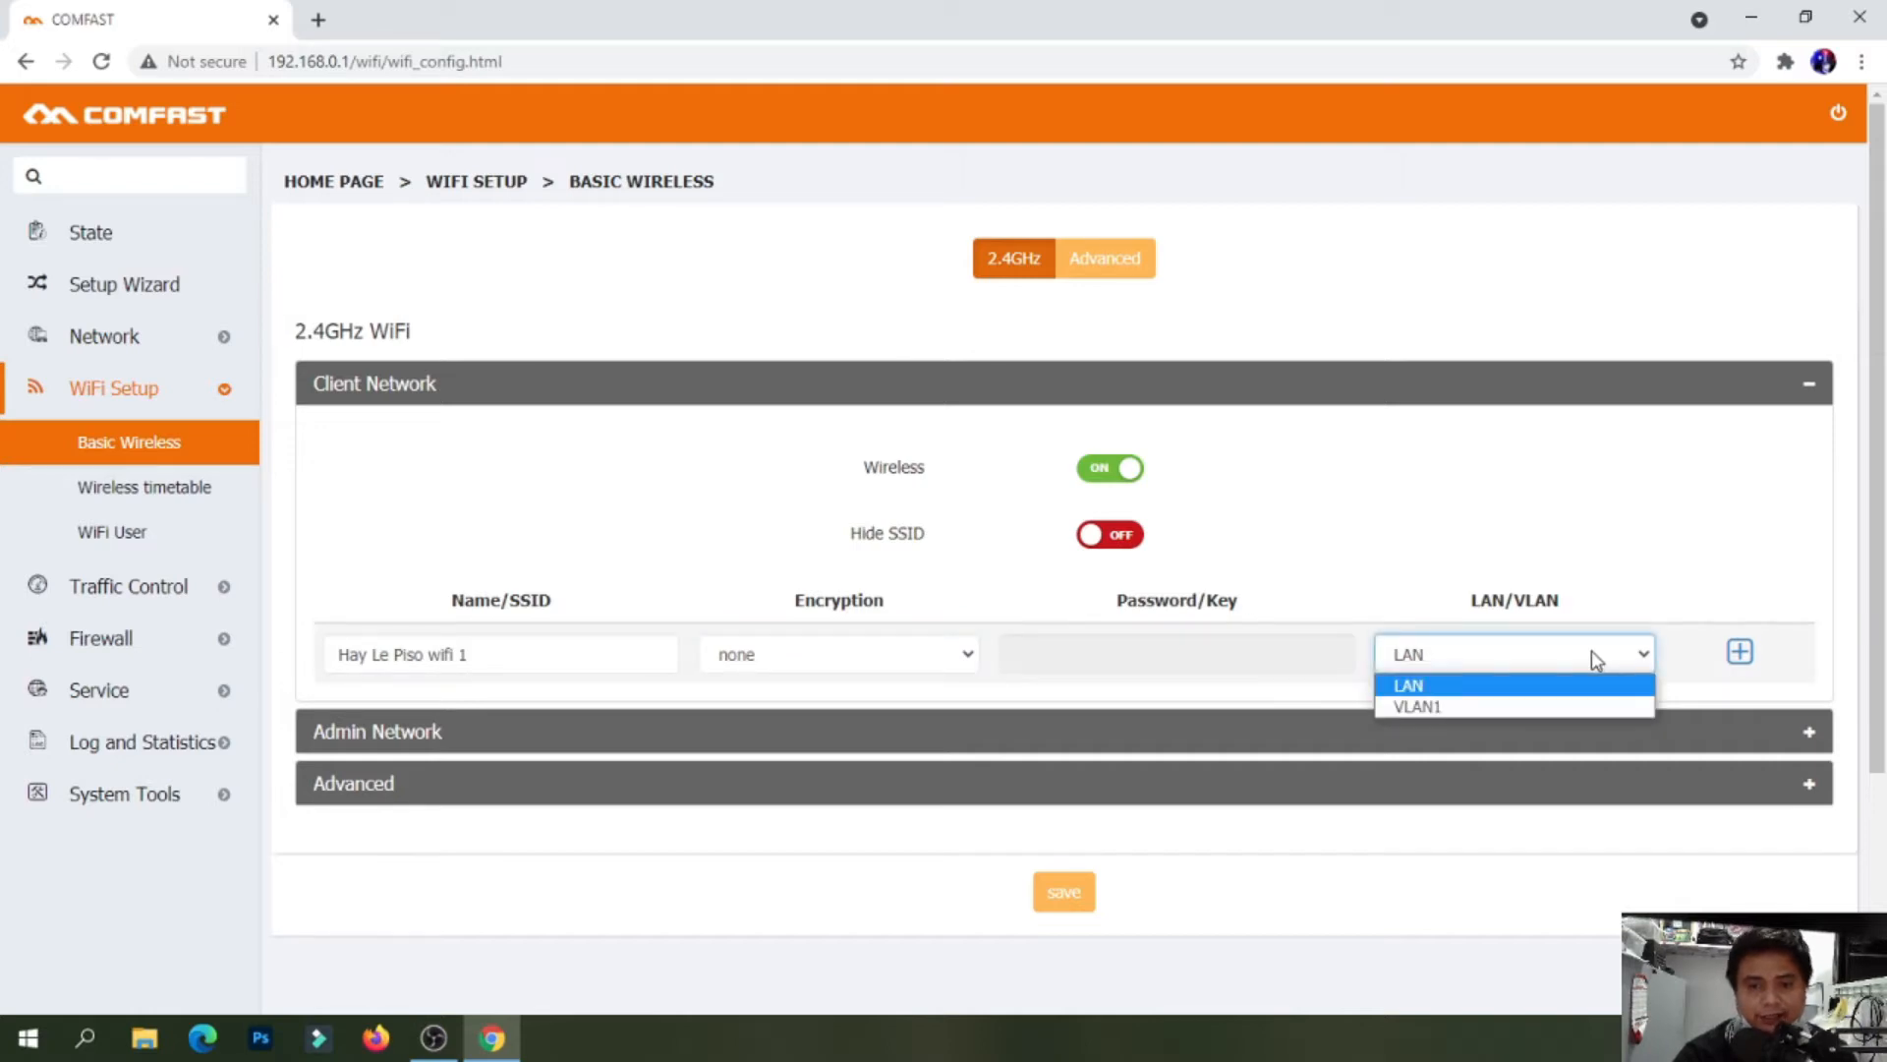
{"action": "left_click", "coordinate": [1433, 706]}
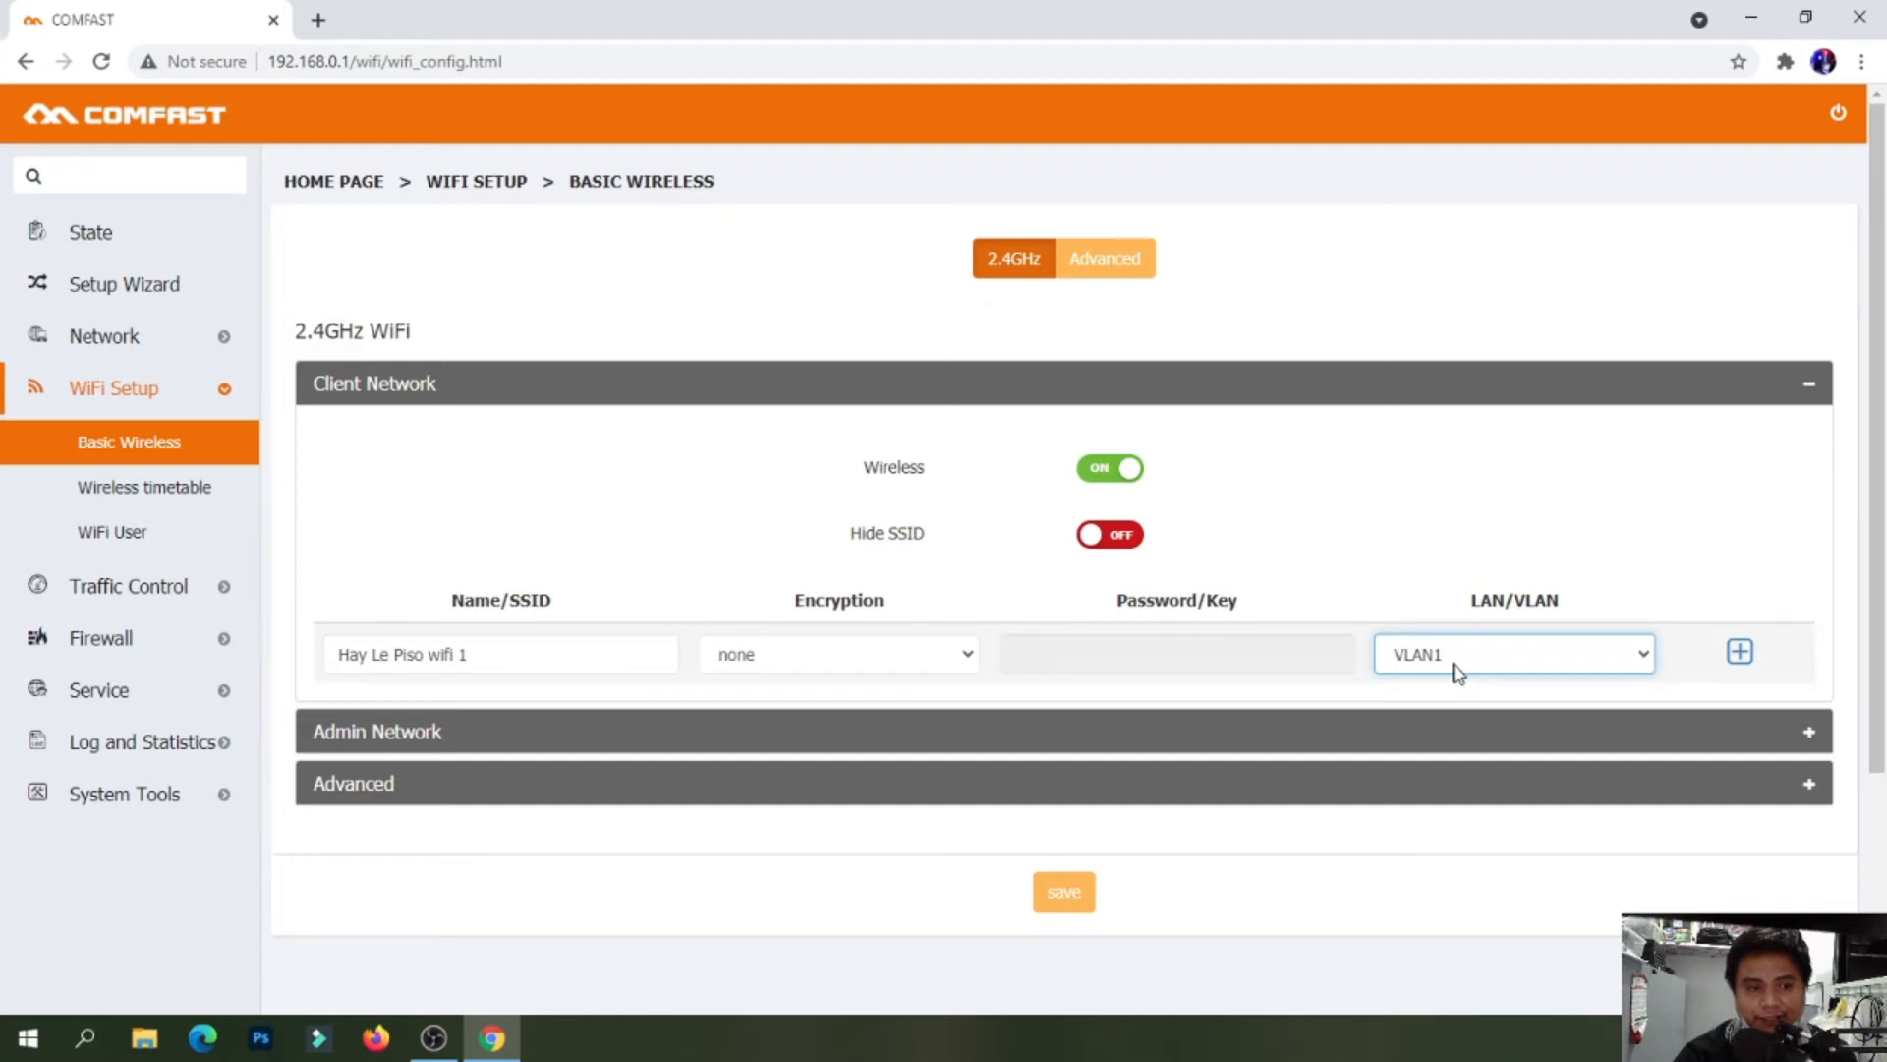
{"action": "left_click", "coordinate": [987, 748]}
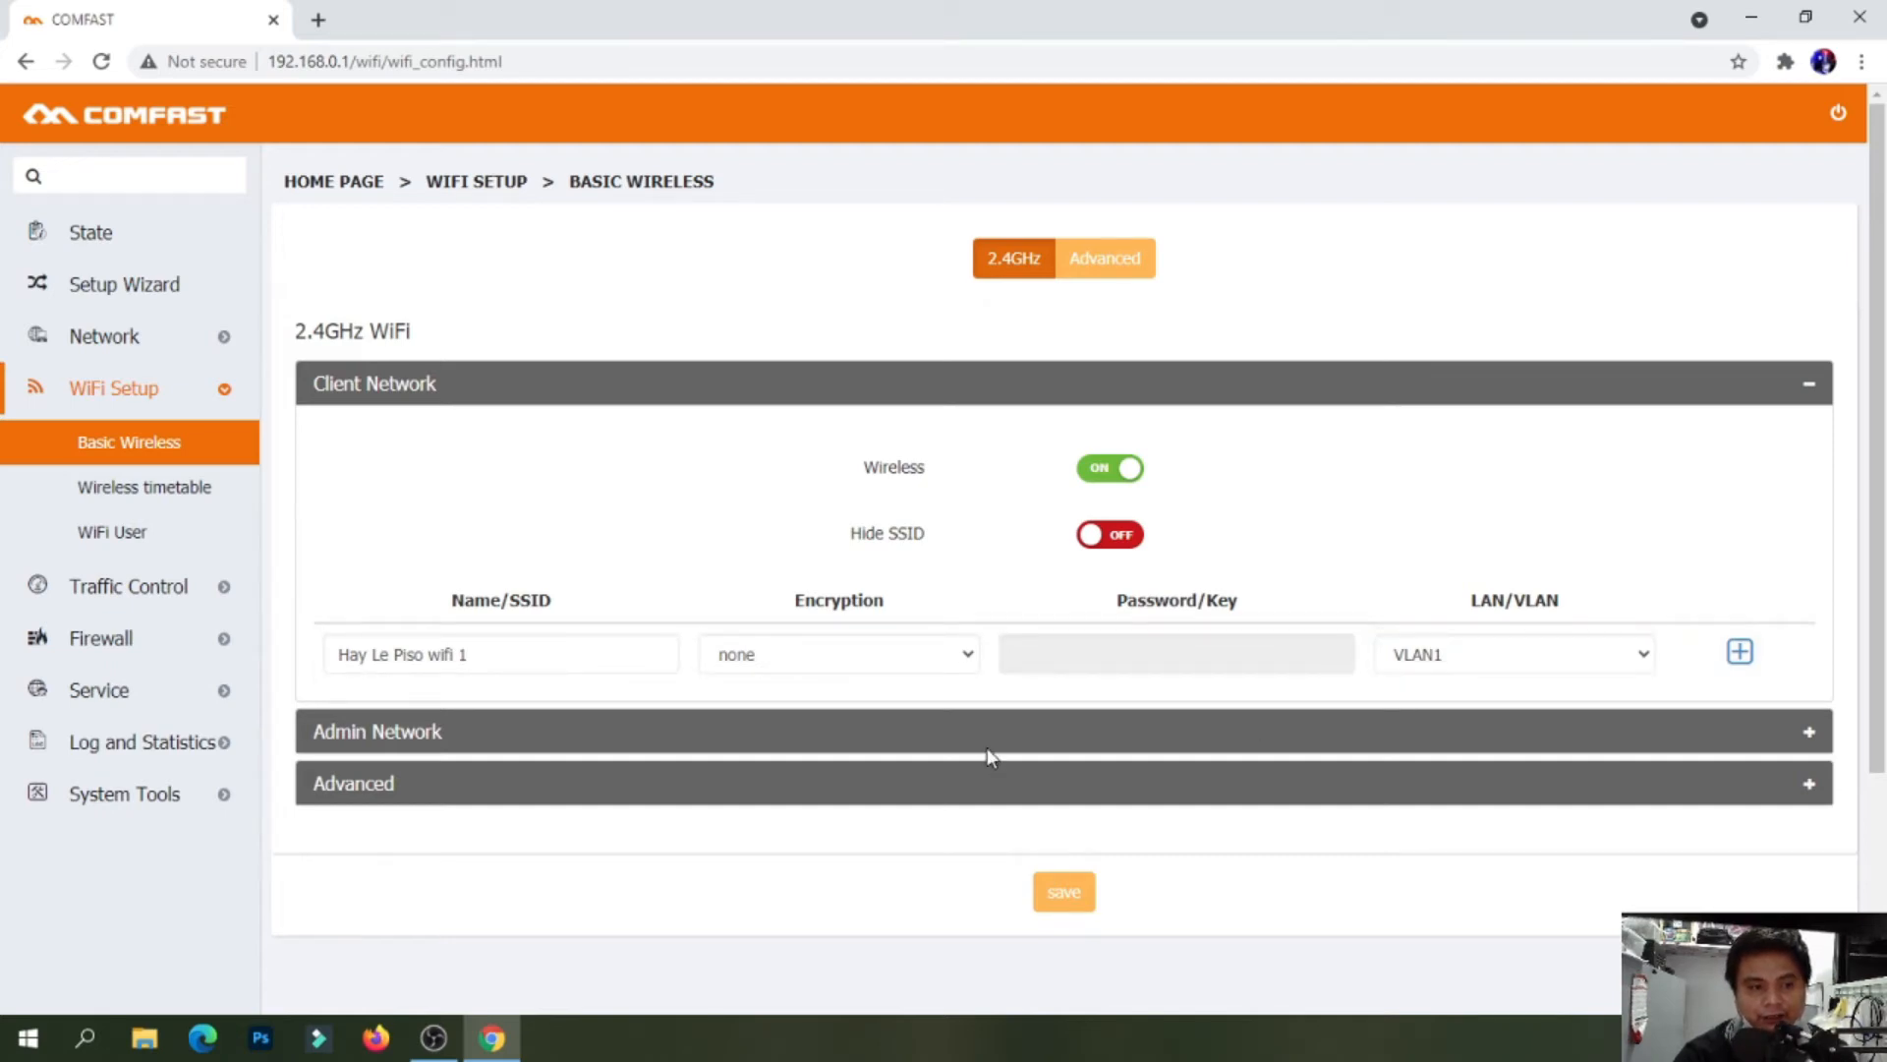
{"action": "left_click", "coordinate": [1809, 732]}
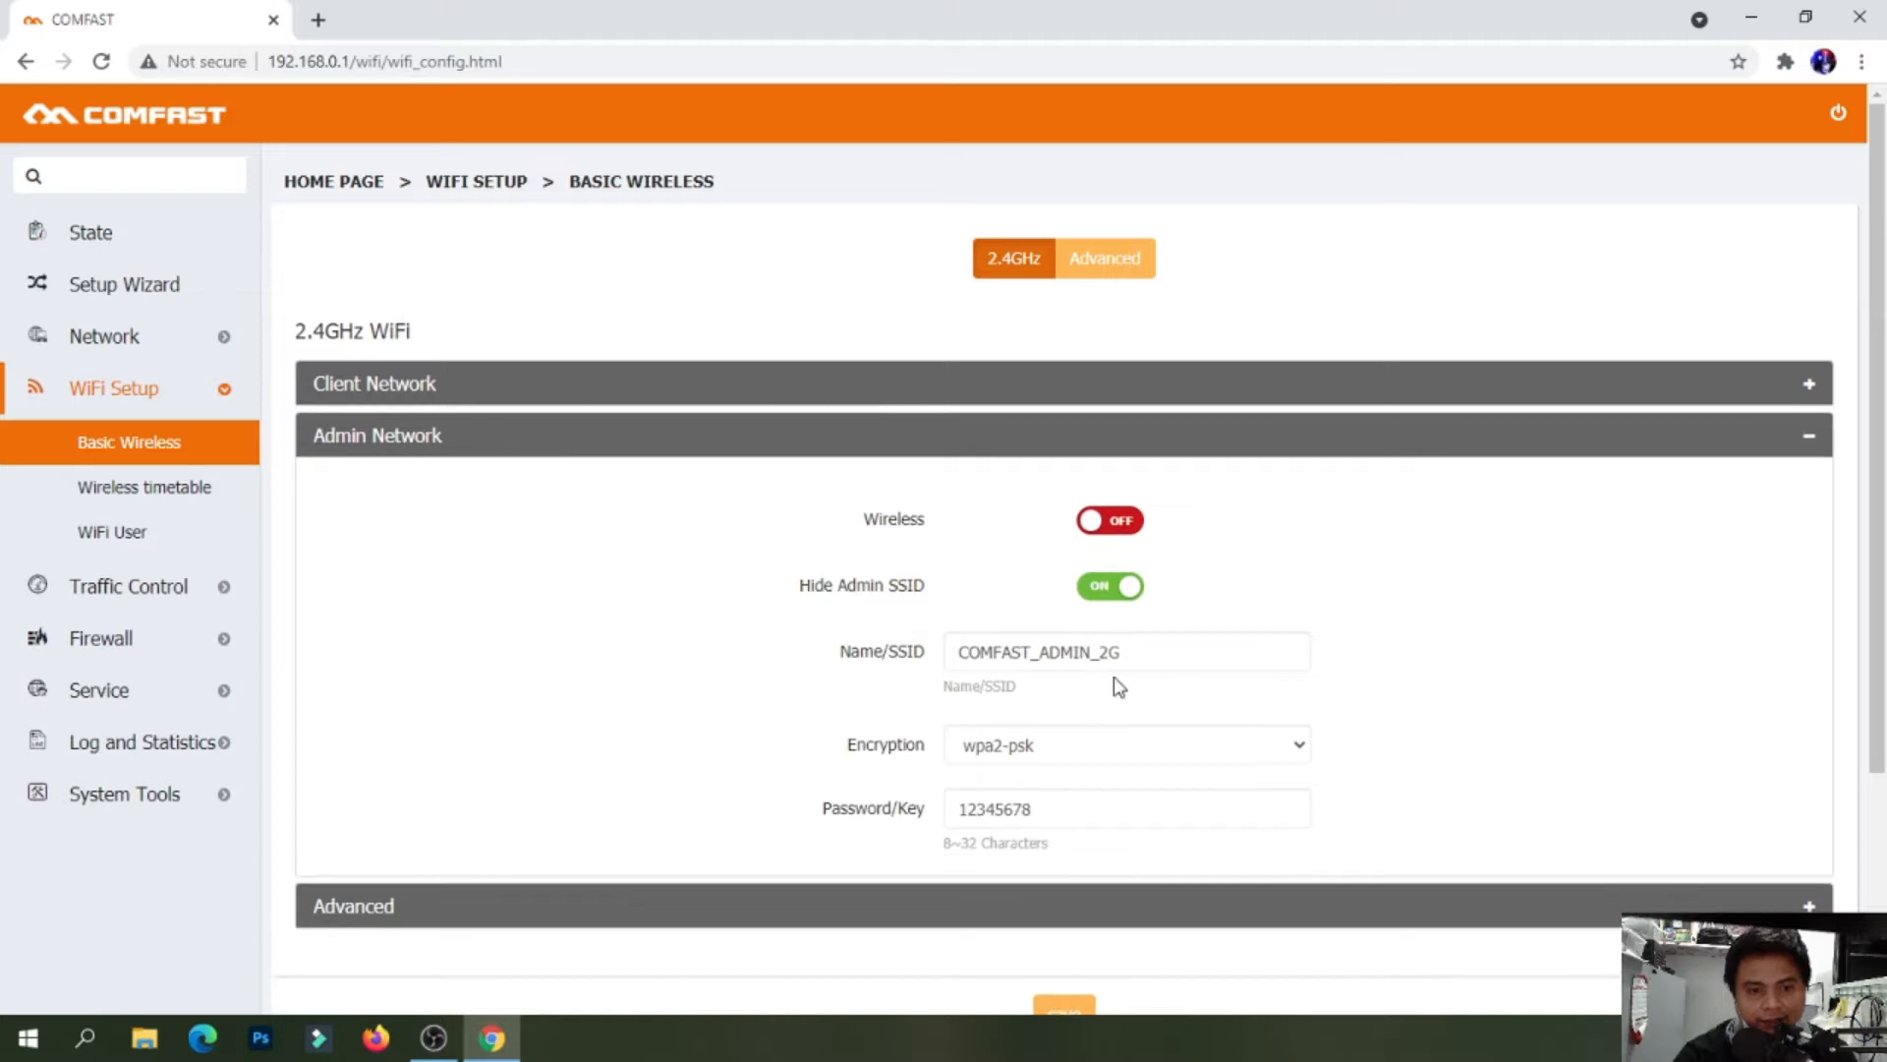
Review the Admin Network and Advanced sections untouched, then save the 2.4GHz VLAN1 settings
{"action": "left_click", "coordinate": [1806, 905]}
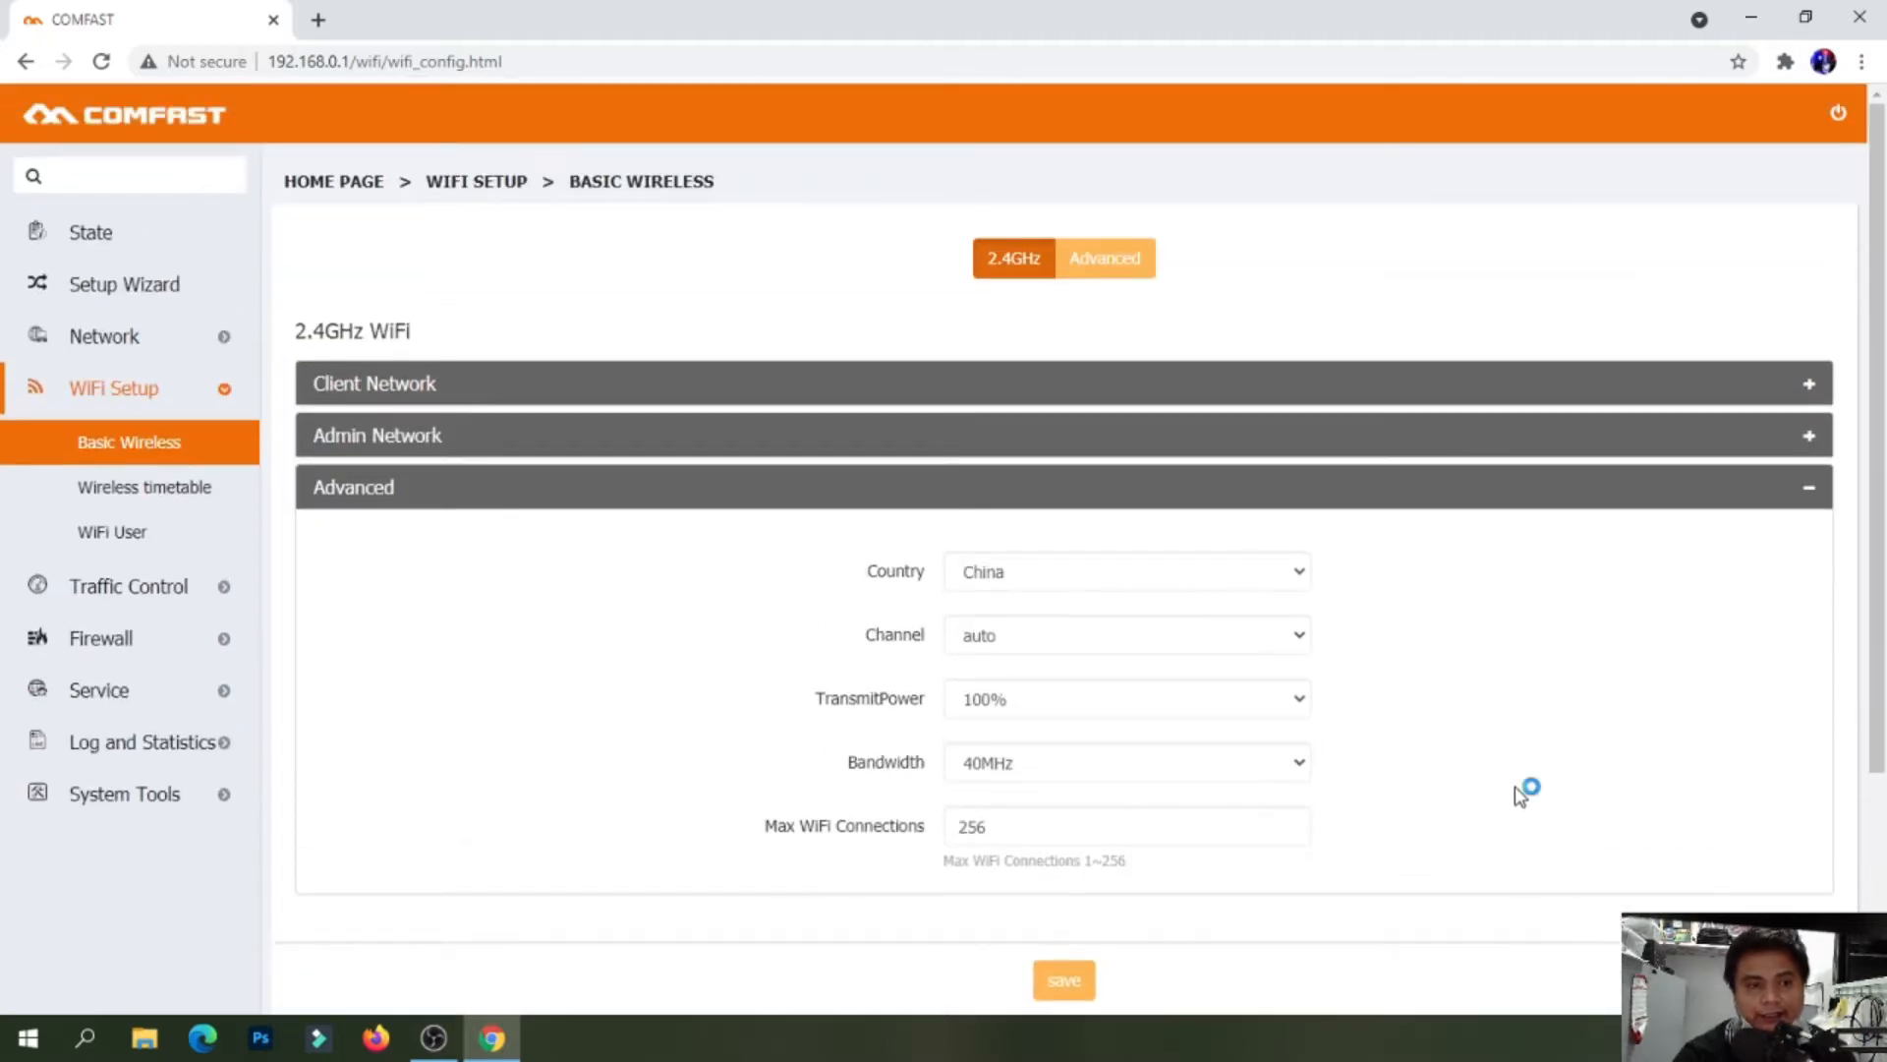
{"action": "left_click", "coordinate": [1808, 384]}
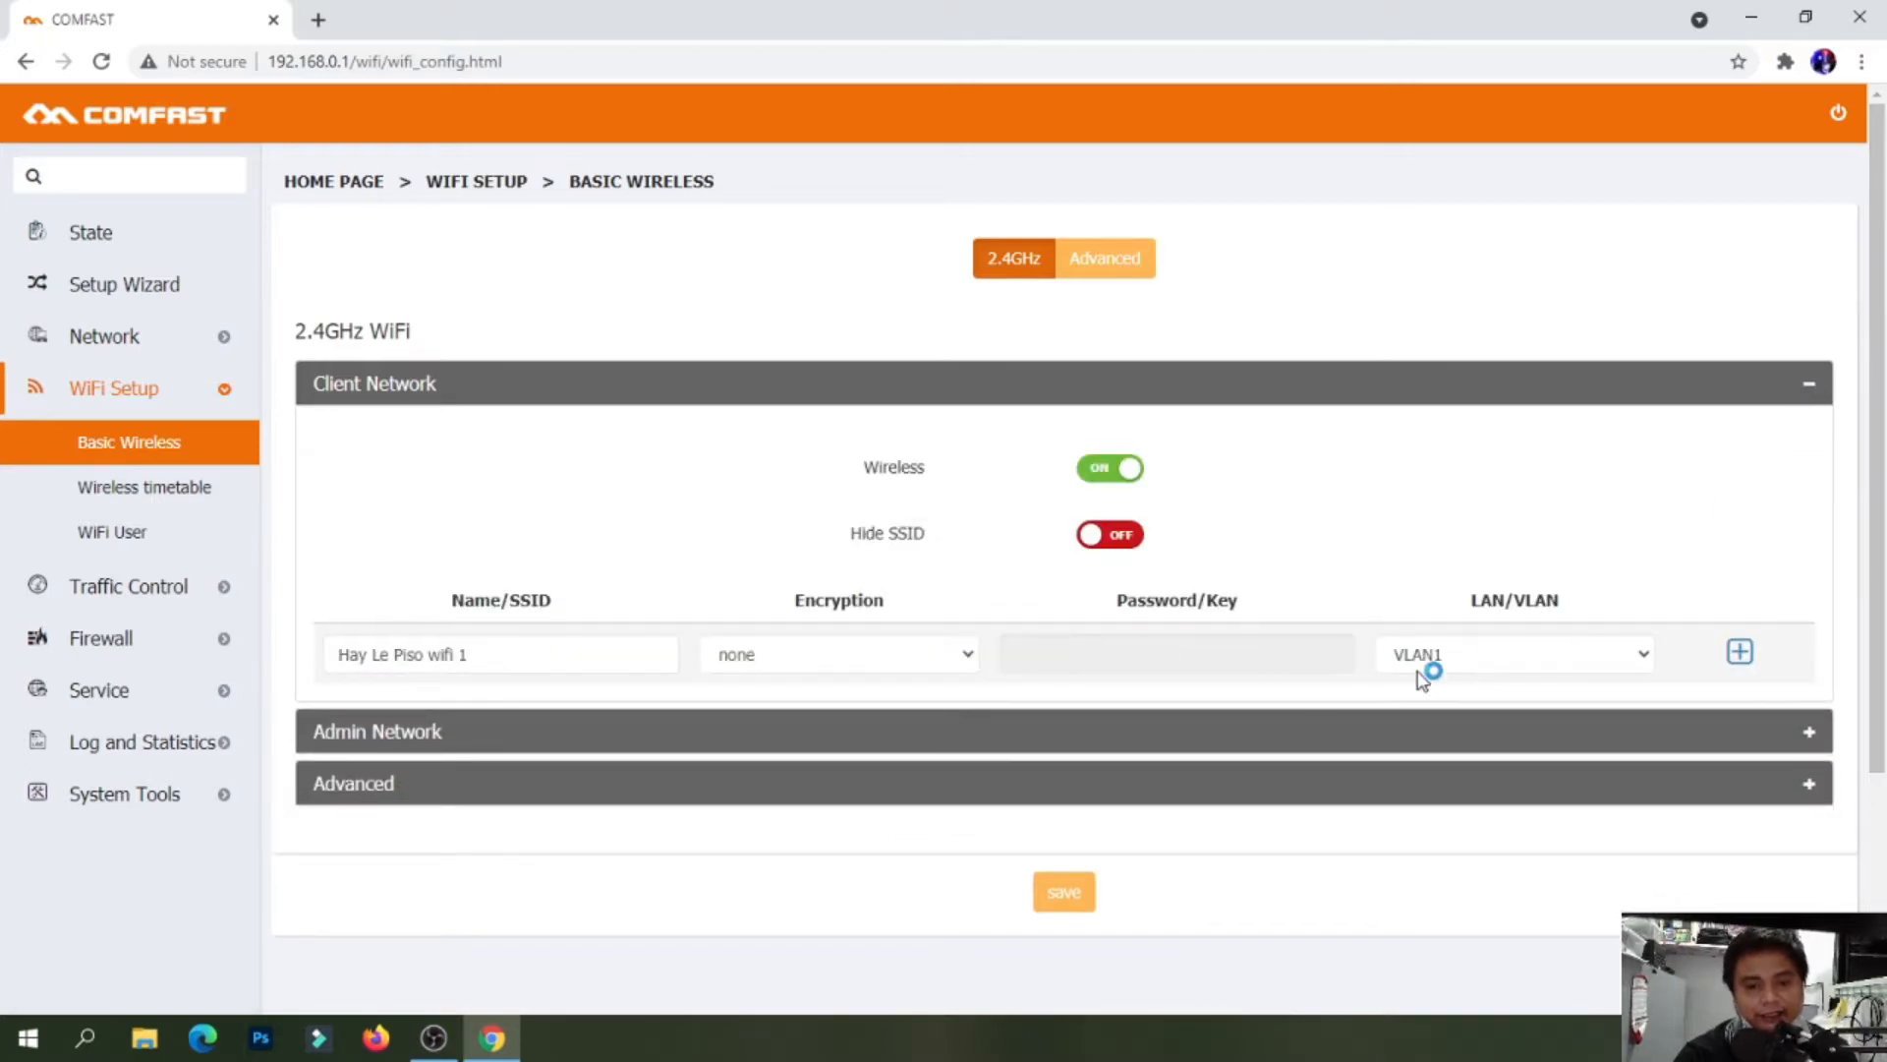
{"action": "left_click", "coordinate": [1070, 911]}
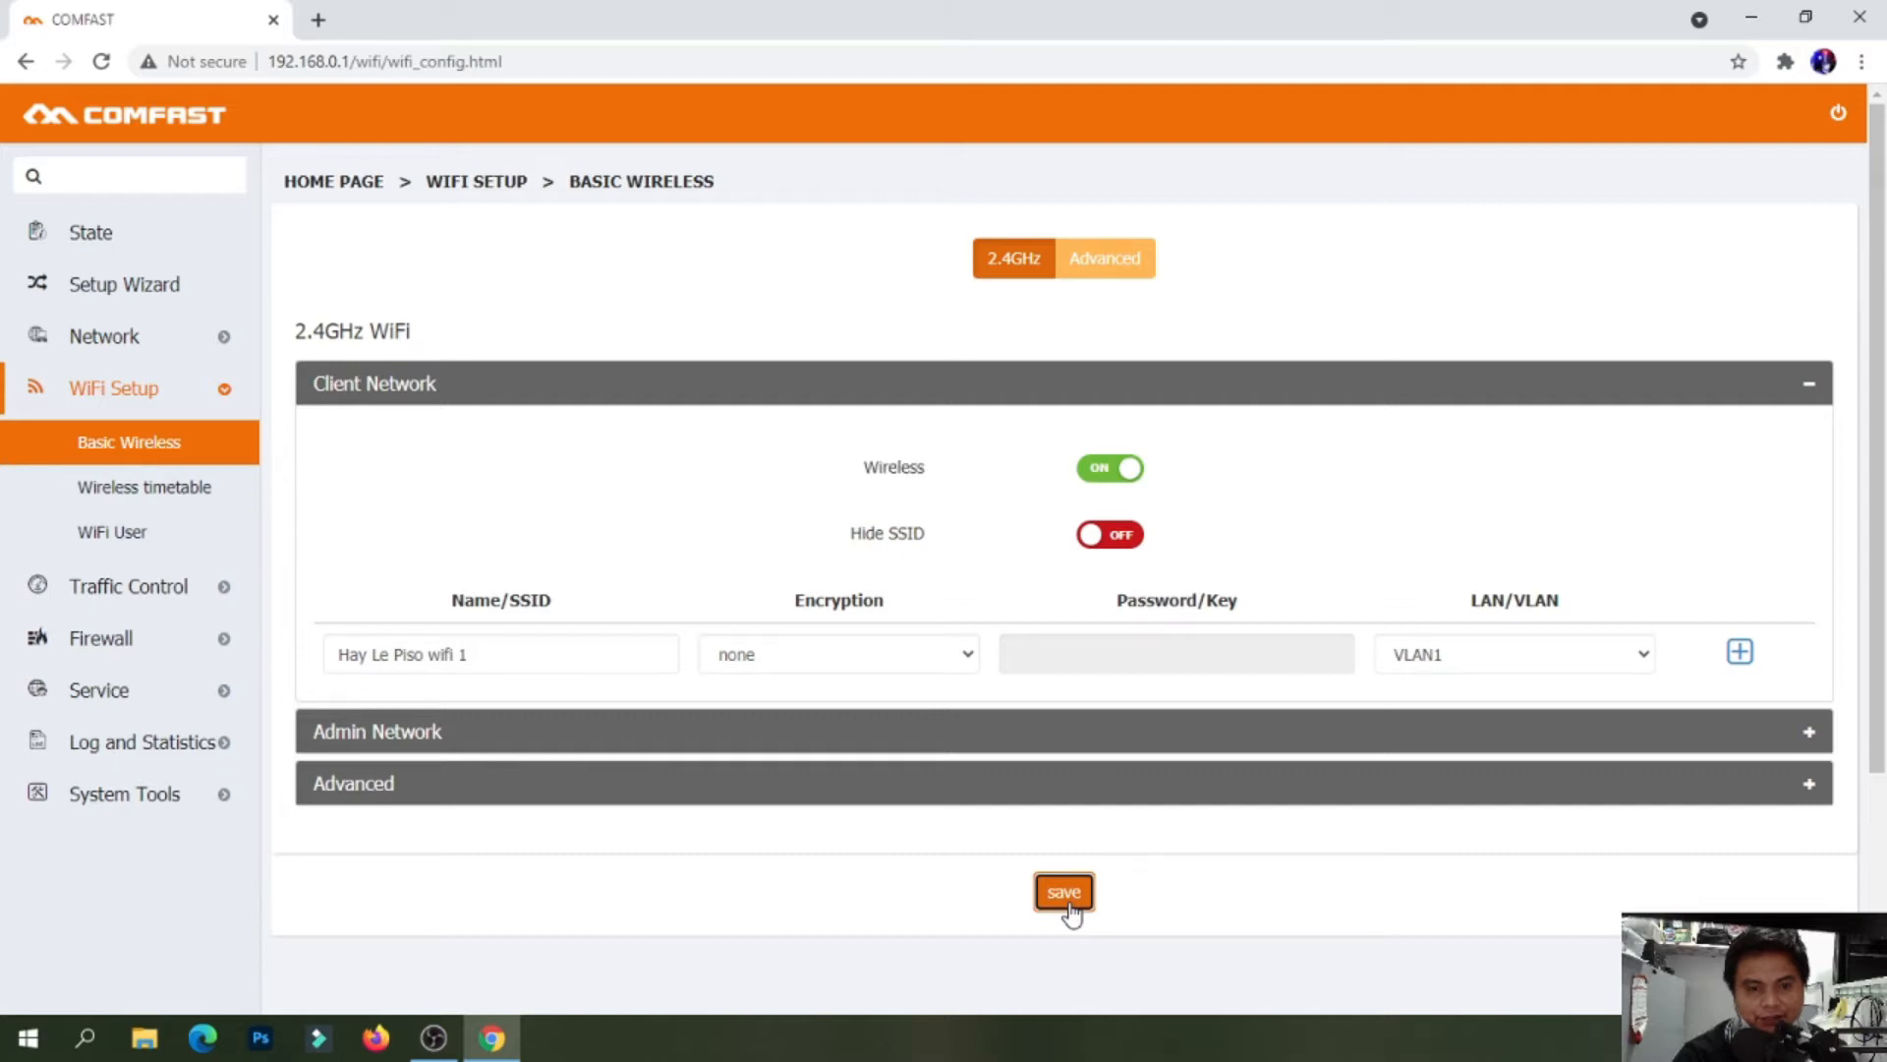